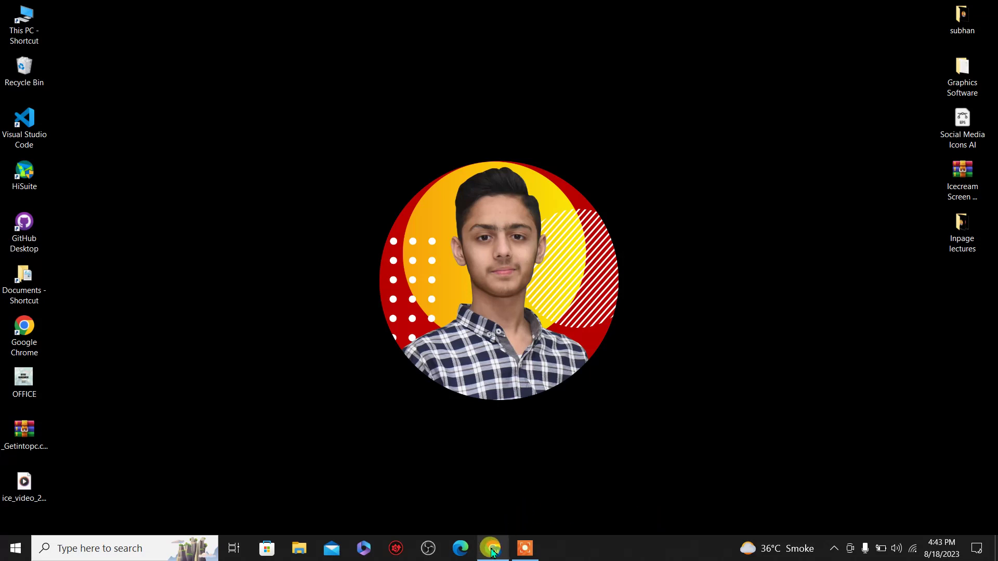
# - Switch to the open Google Chrome window
pyautogui.moveTo(497, 551)
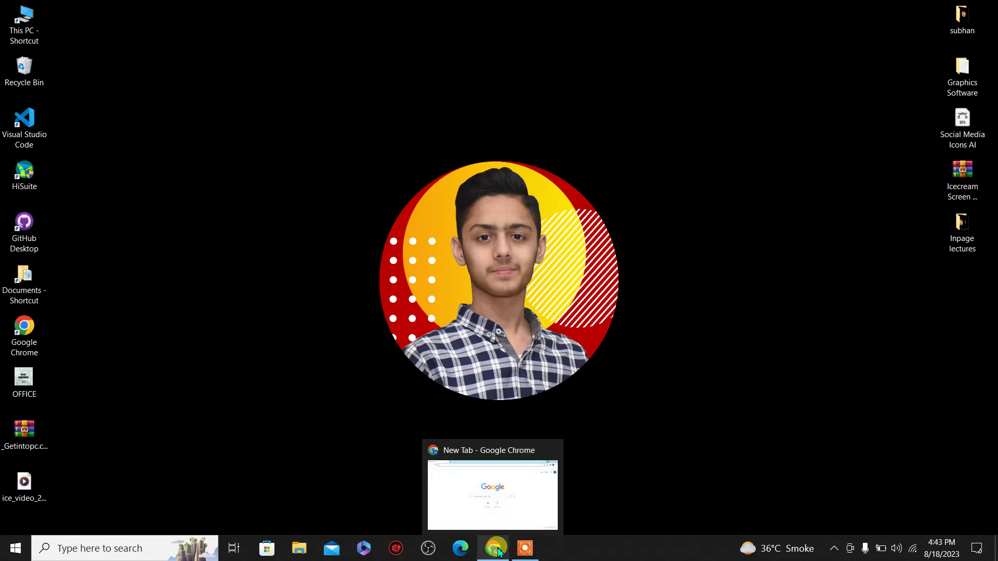
pyautogui.click(464, 508)
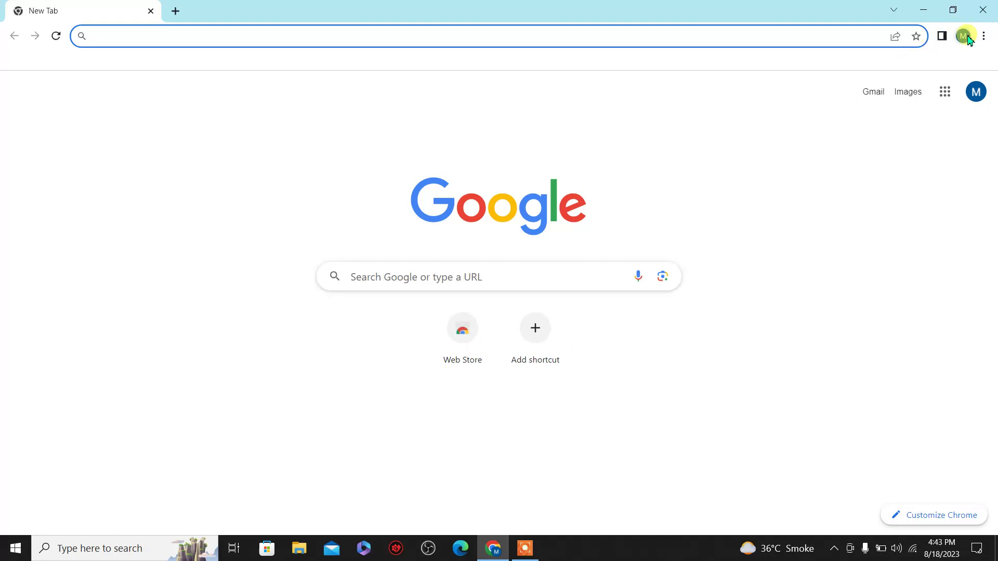
pyautogui.click(975, 92)
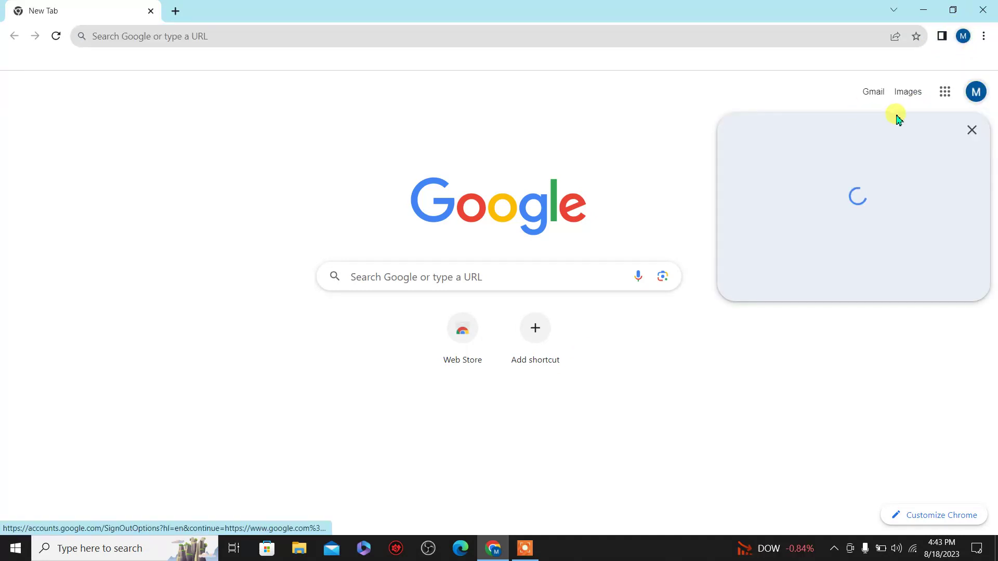
pyautogui.click(700, 105)
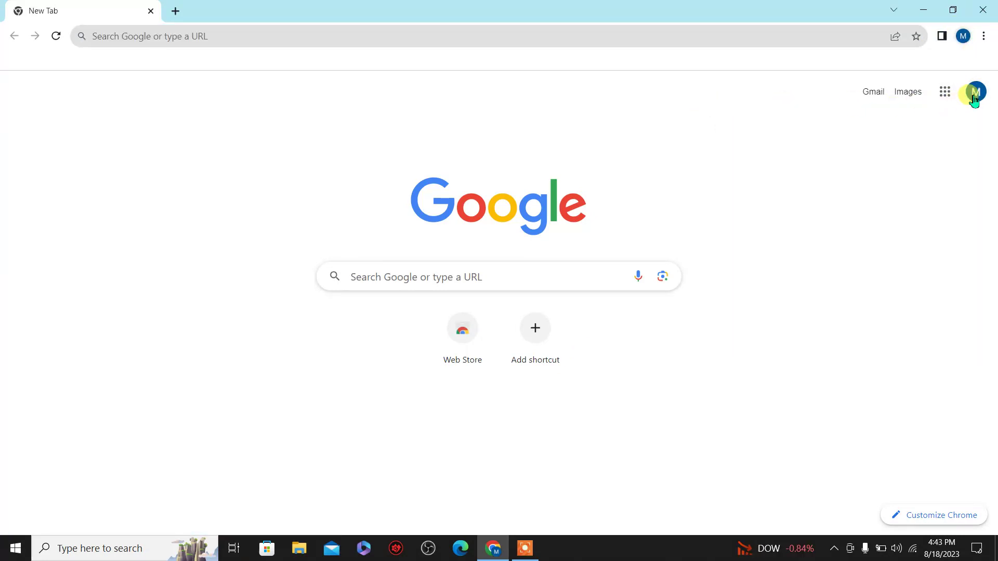
pyautogui.click(300, 35)
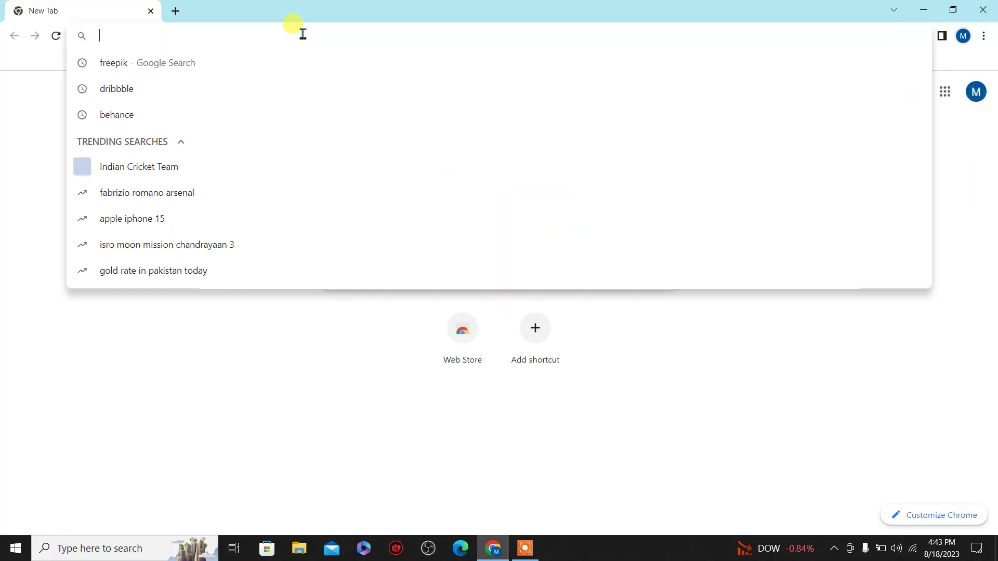
pyautogui.click(208, 353)
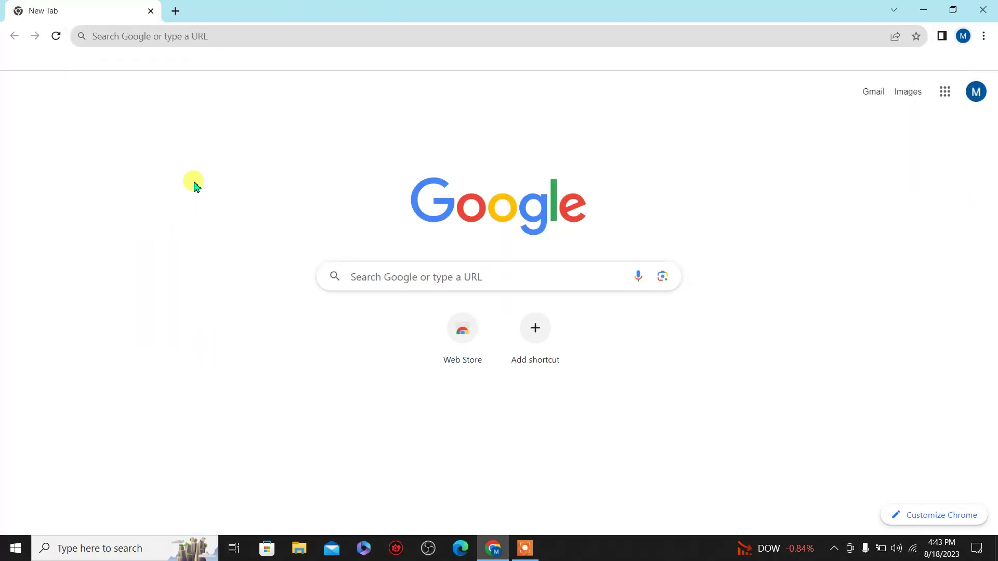
# - Open the canva.com website
pyautogui.click(193, 38)
pyautogui.write('can')
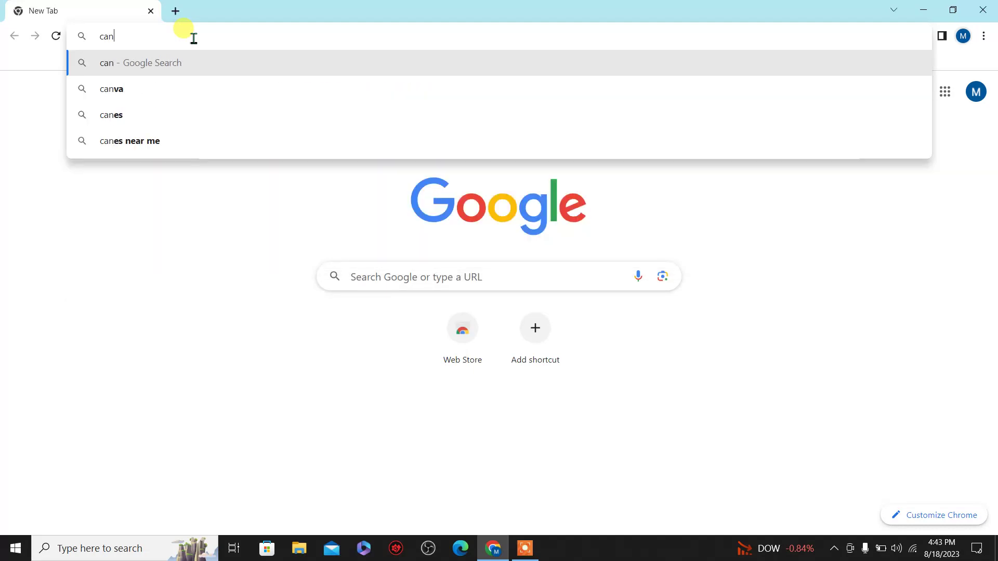
pyautogui.write('va.com')
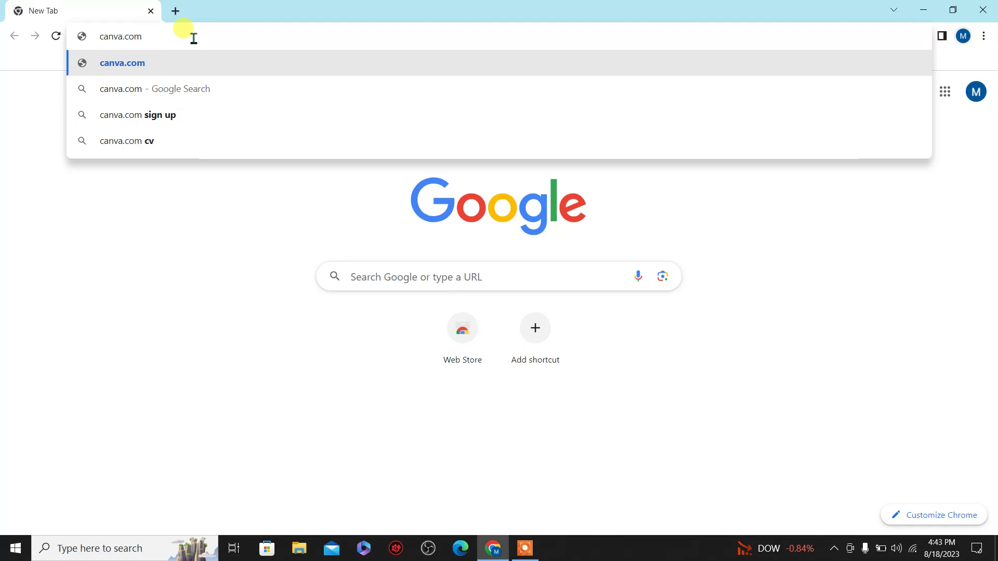
pyautogui.press('Return')
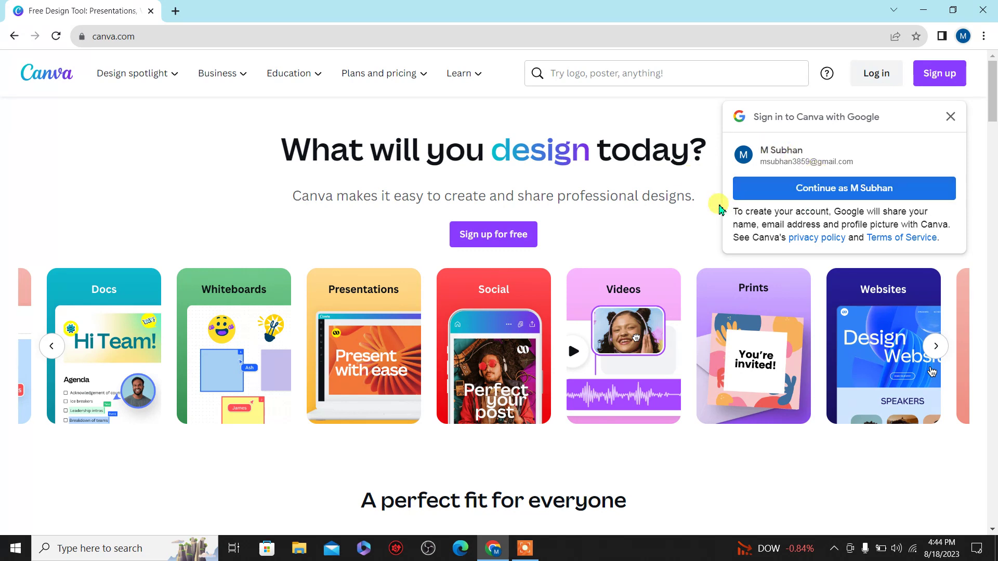
# - Sign in to Canva with the suggested Google account
pyautogui.click(803, 193)
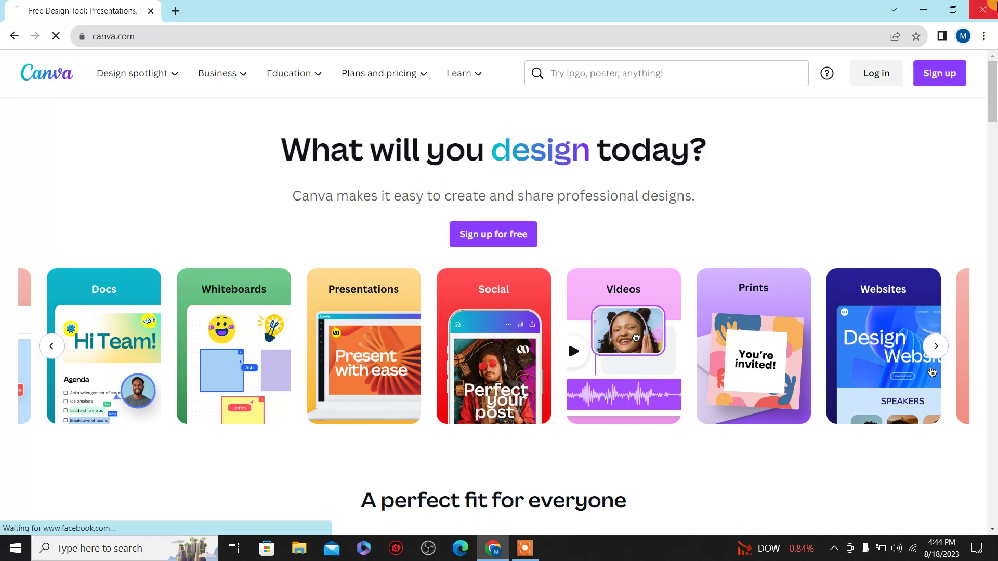
pyautogui.scroll(-1, 993, 94)
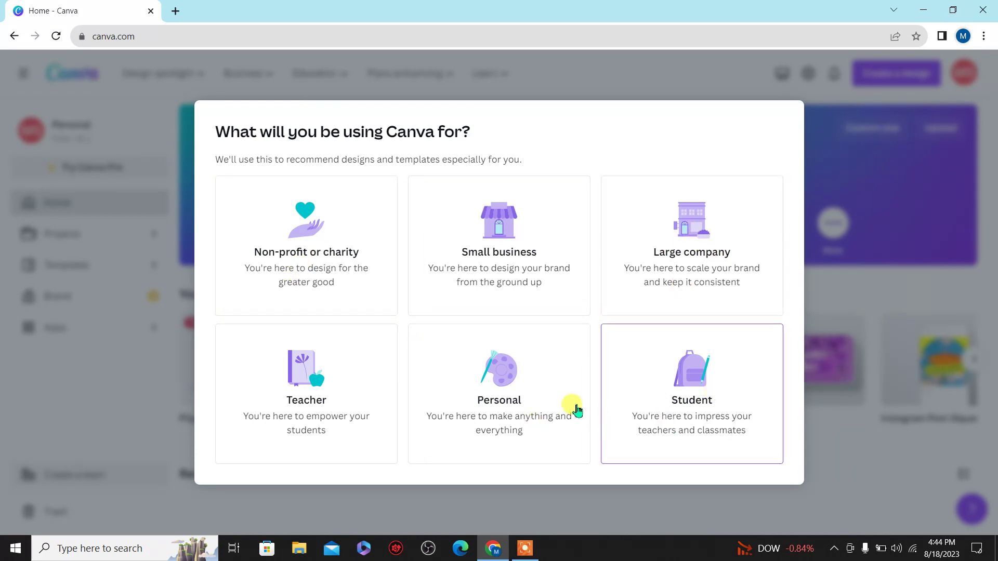
# - Choose Personal as the intended use of Canva and postpone the Canva Pro free trial
pyautogui.click(462, 378)
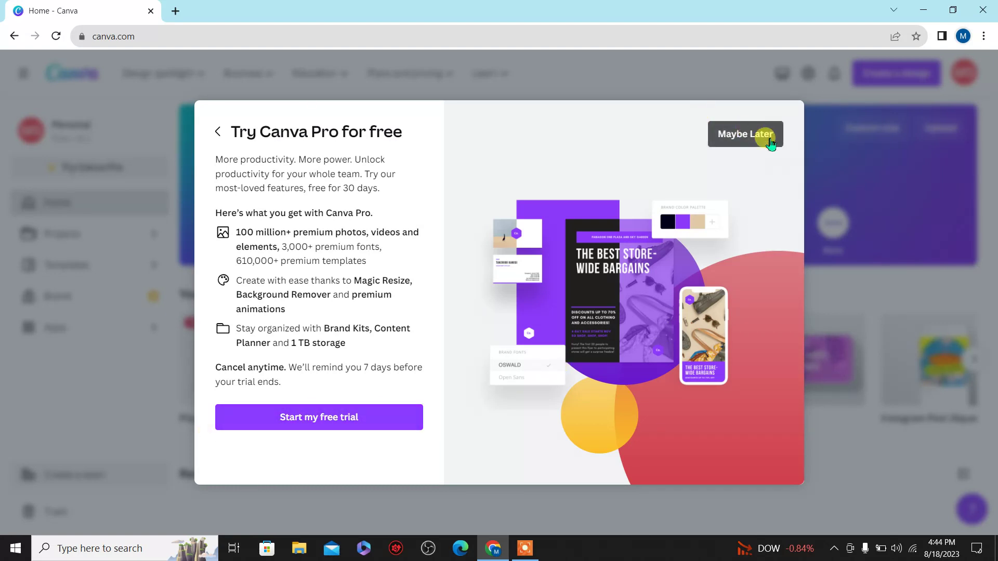
pyautogui.click(755, 132)
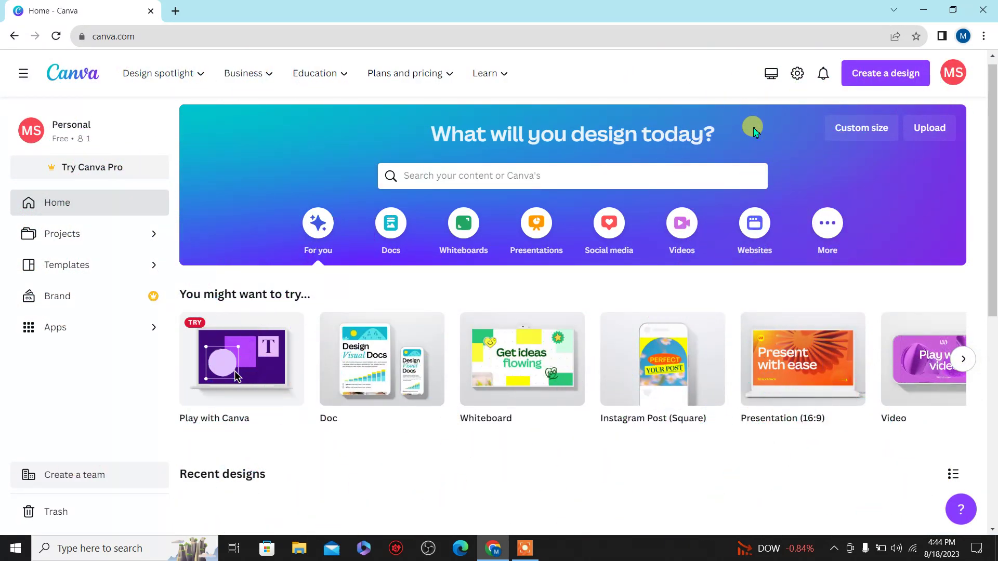
# - Browse the home page's design suggestions and templates in the More category and the further suggestions in the For you category
pyautogui.scroll(-1, 992, 112)
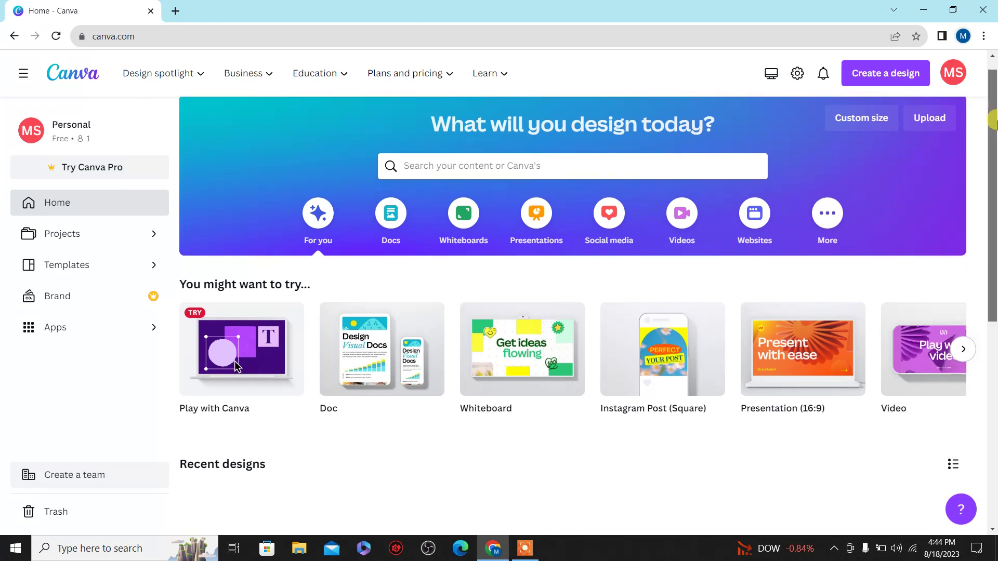
pyautogui.scroll(1, 993, 111)
pyautogui.moveTo(992, 112); pyautogui.dragTo(993, 93)
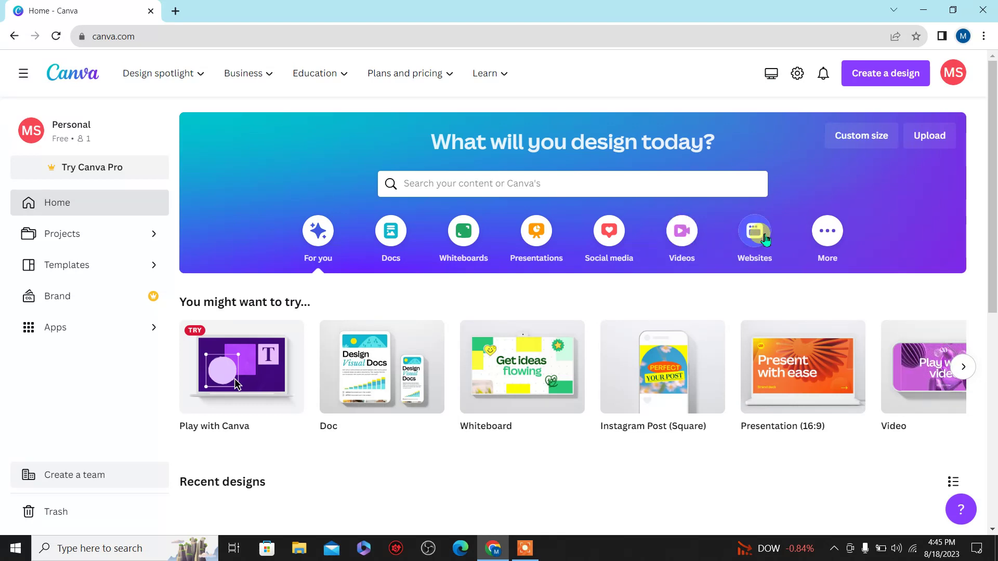
pyautogui.click(825, 236)
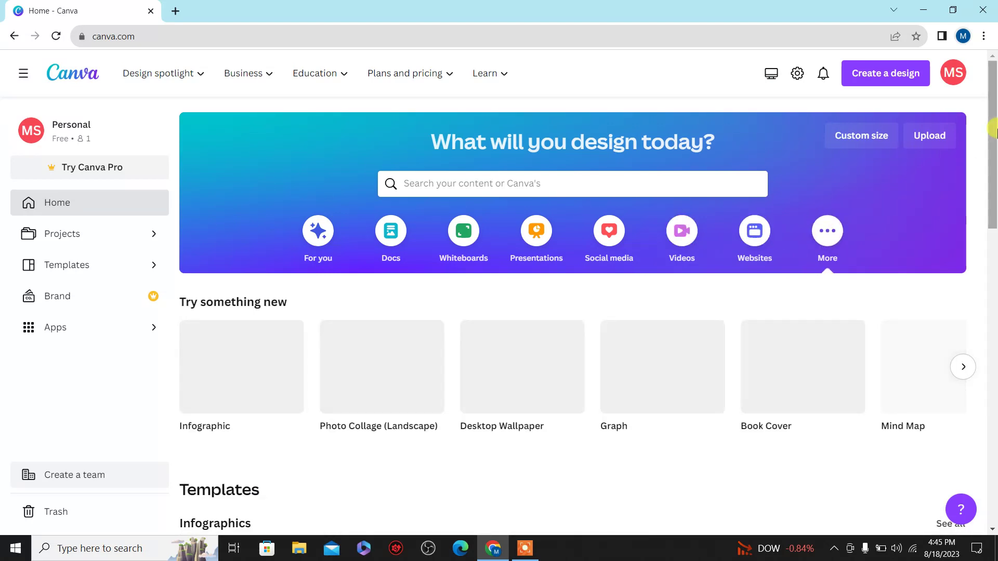
pyautogui.moveTo(993, 151); pyautogui.dragTo(993, 197)
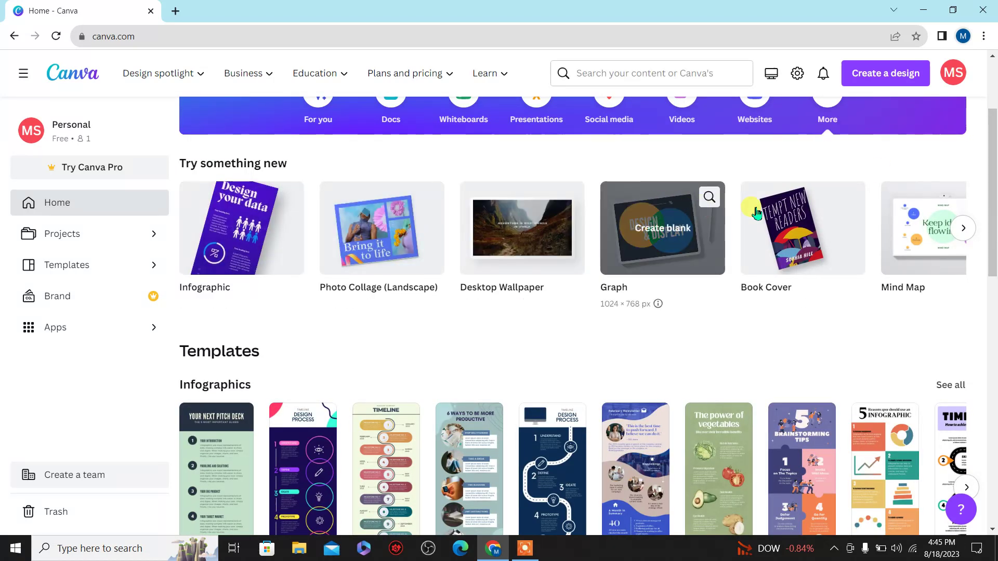
pyautogui.moveTo(994, 224); pyautogui.dragTo(993, 148)
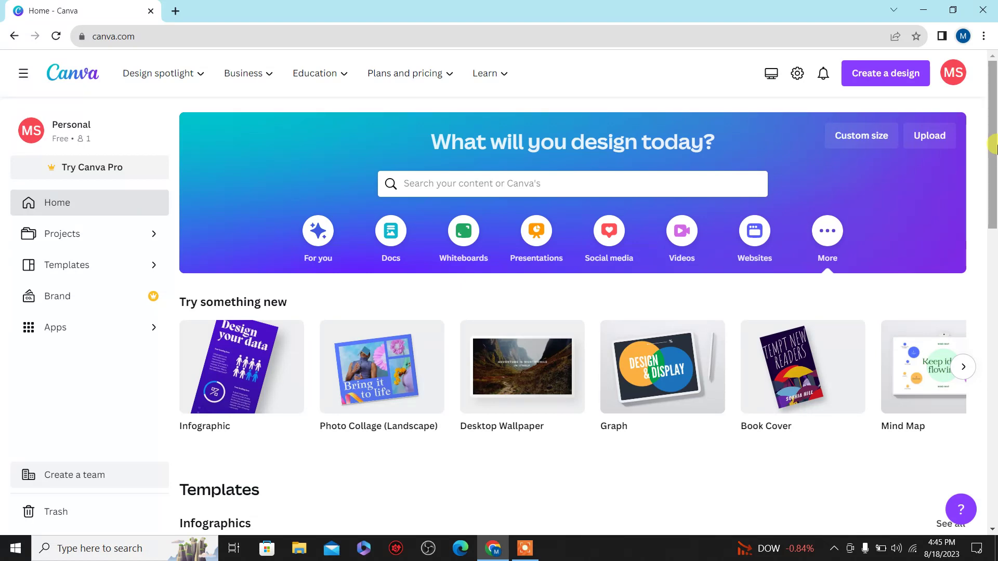
pyautogui.click(337, 224)
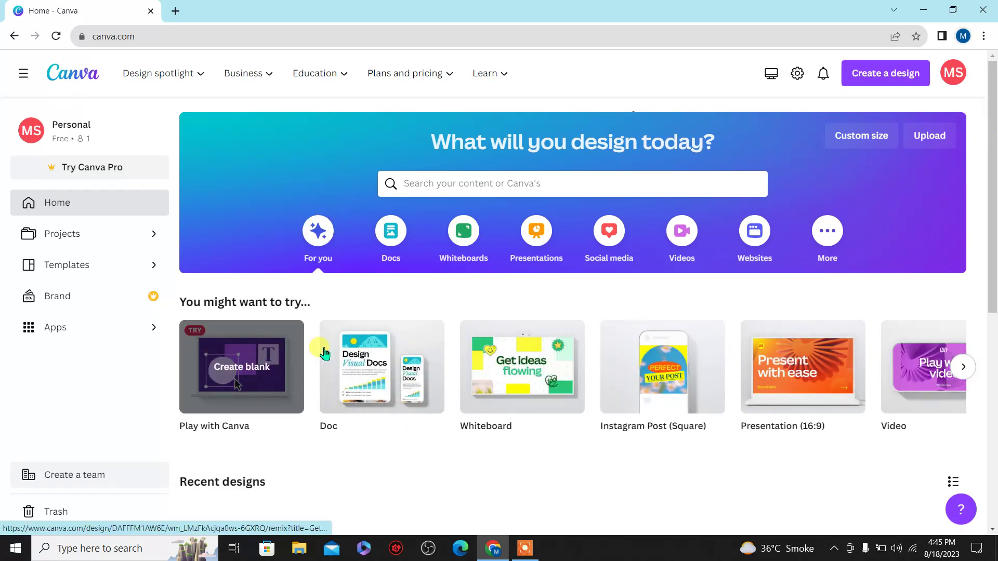
pyautogui.click(965, 380)
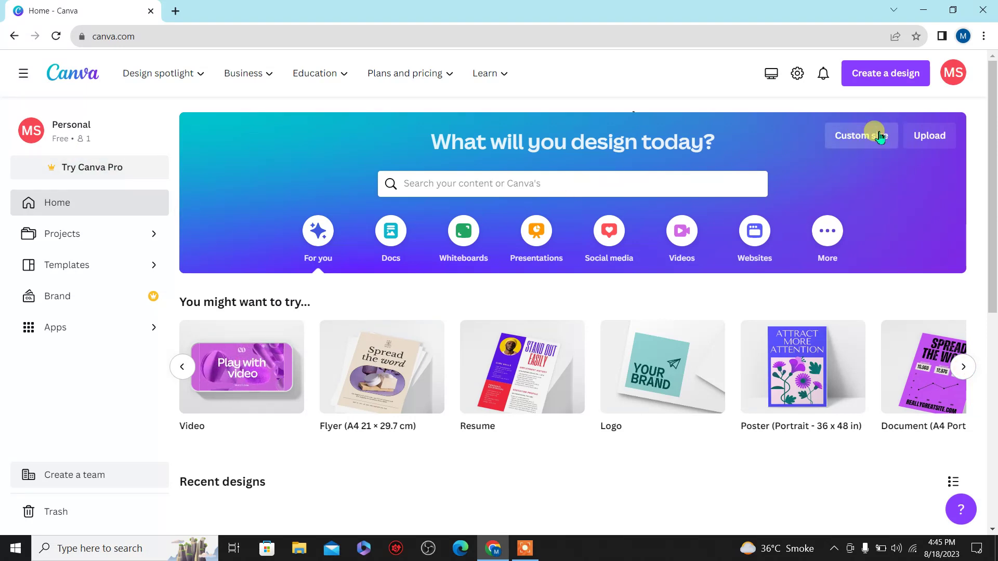
# - Look through the suggested design types and their sizes for creating a design, from Doc to Instagram Story, without choosing one
pyautogui.click(885, 75)
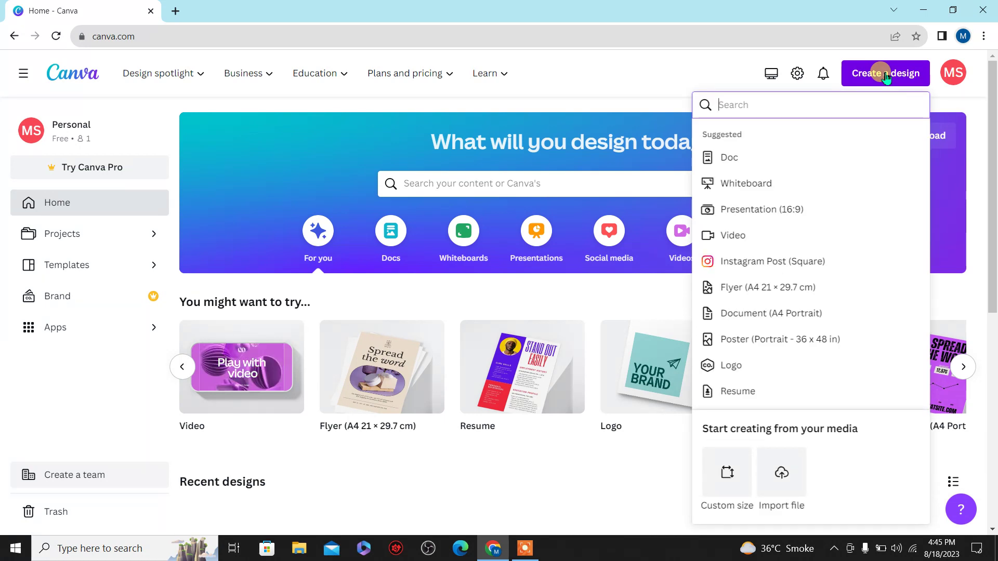
pyautogui.press('Down')
pyautogui.press('Down')
pyautogui.press('Down')
pyautogui.press('Down')
pyautogui.press('Down')
pyautogui.press('Down')
pyautogui.press('Down')
pyautogui.press('Down')
pyautogui.press('Down')
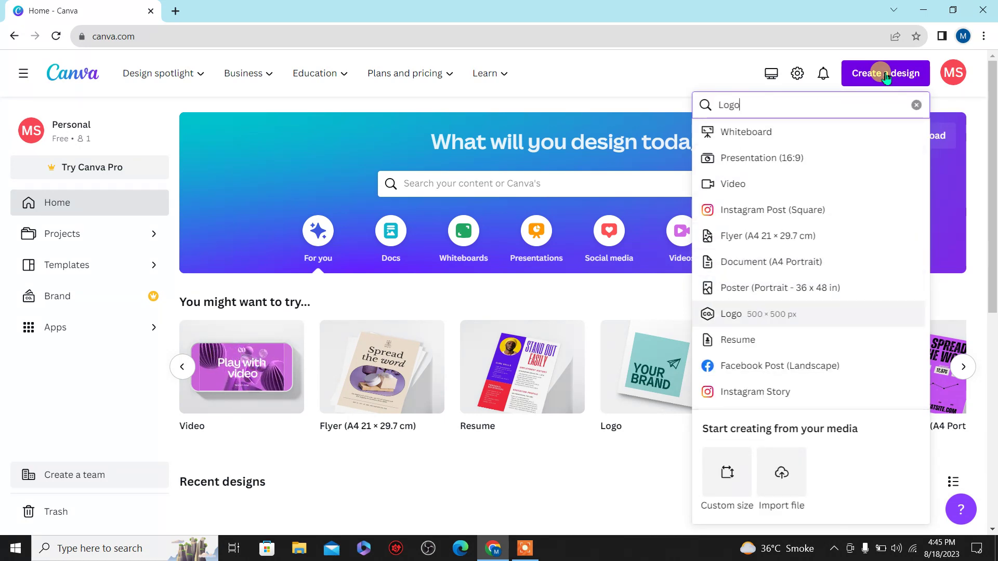
pyautogui.press('Down')
pyautogui.press('Down')
pyautogui.press('Down')
pyautogui.press('Down')
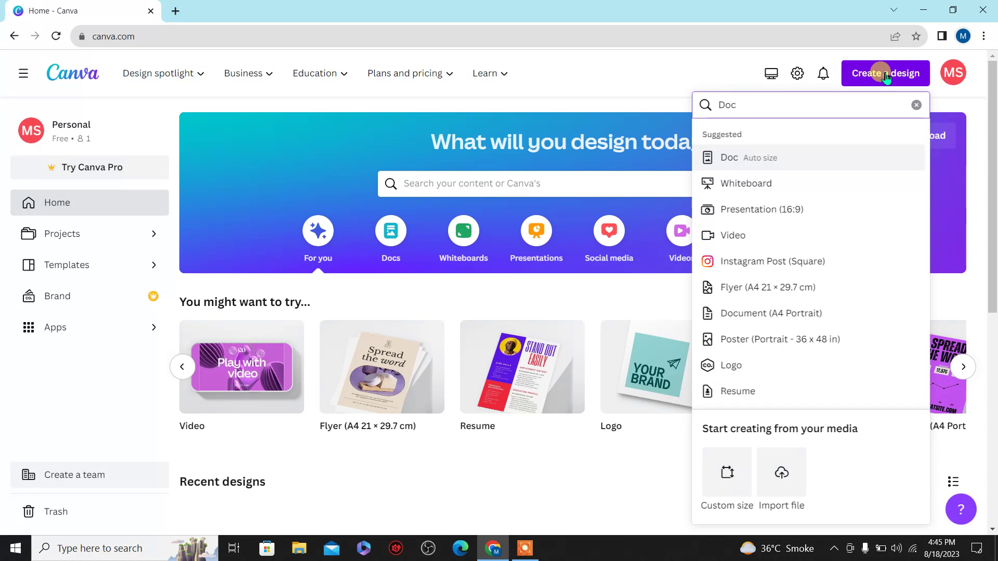
pyautogui.press('Down')
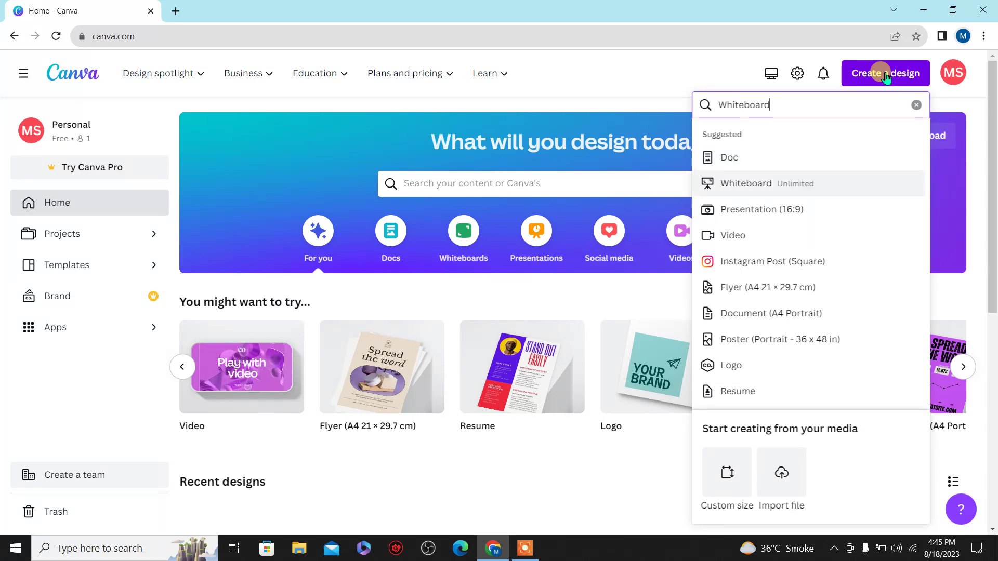
pyautogui.press('Down')
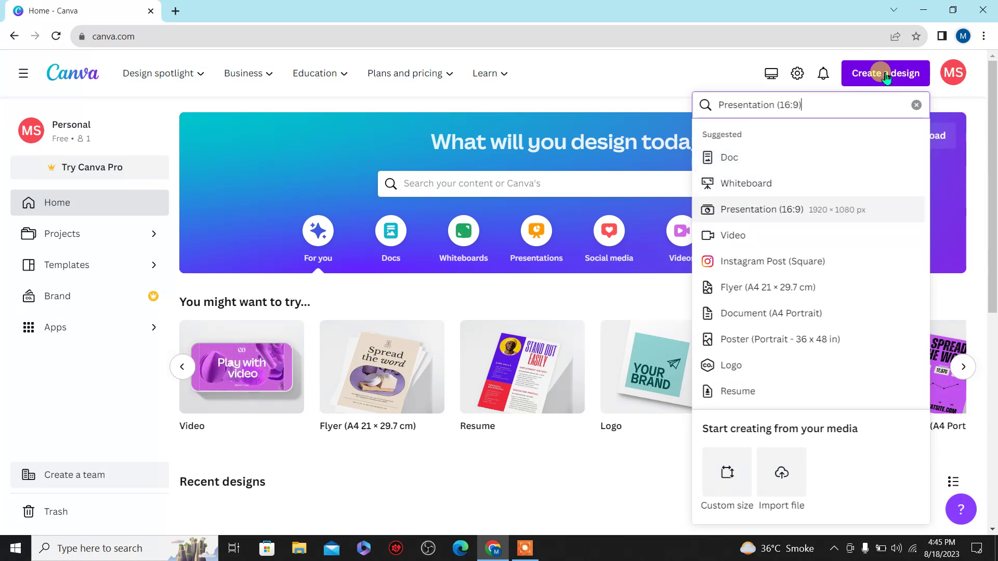
pyautogui.press('Down')
pyautogui.press('Down')
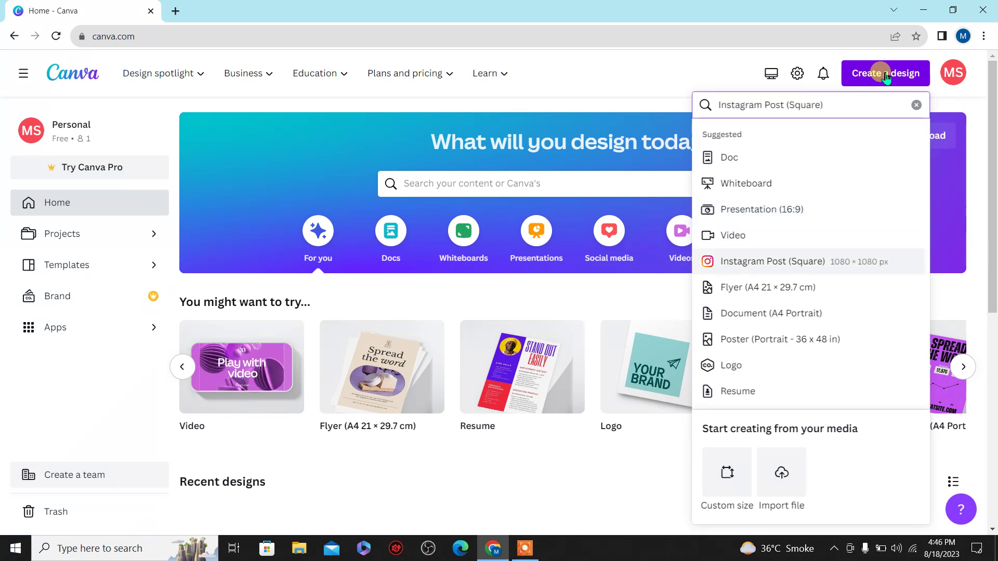
pyautogui.press('Down')
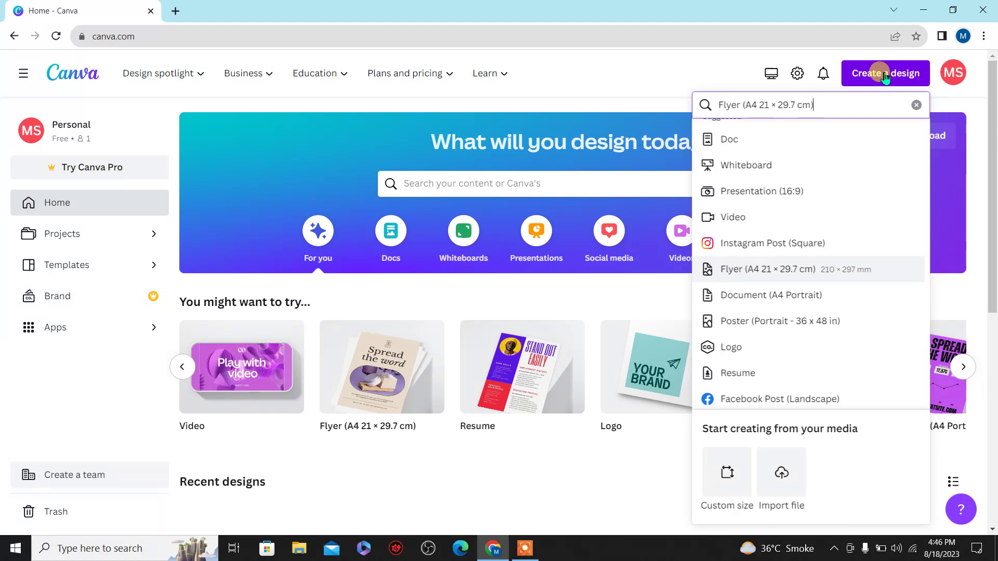
pyautogui.click(815, 104)
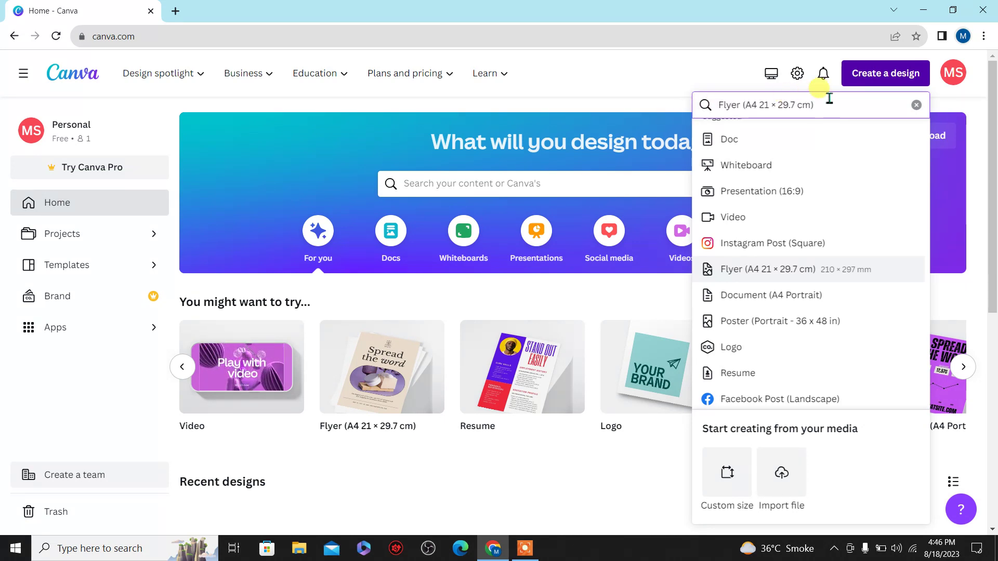
pyautogui.press('Down')
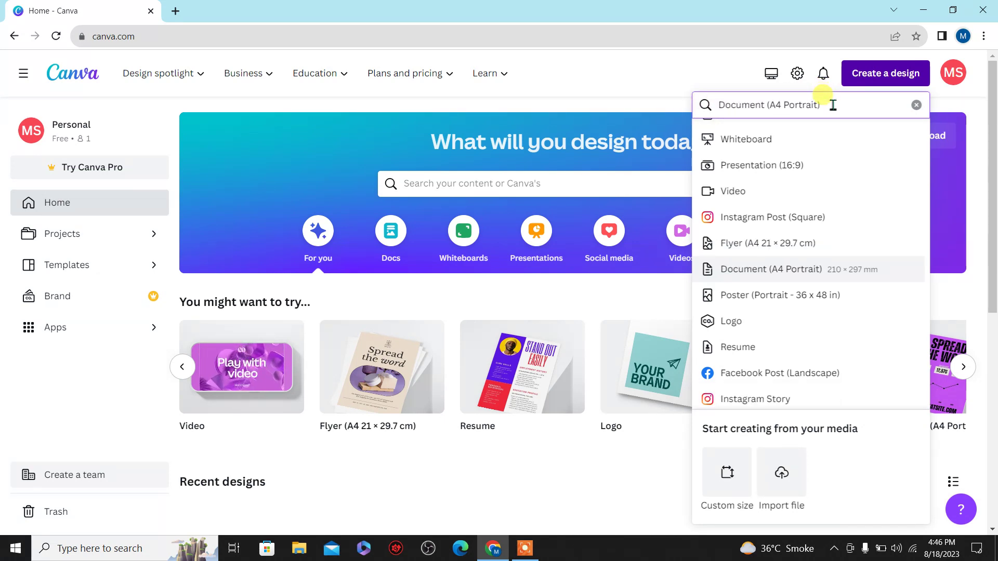
pyautogui.press('Down')
pyautogui.press('Down')
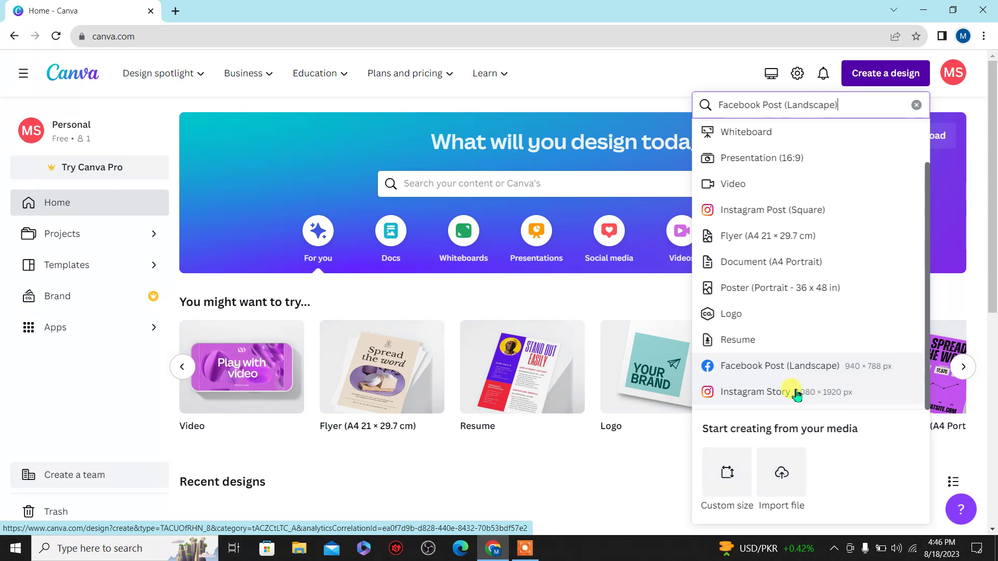
pyautogui.click(597, 89)
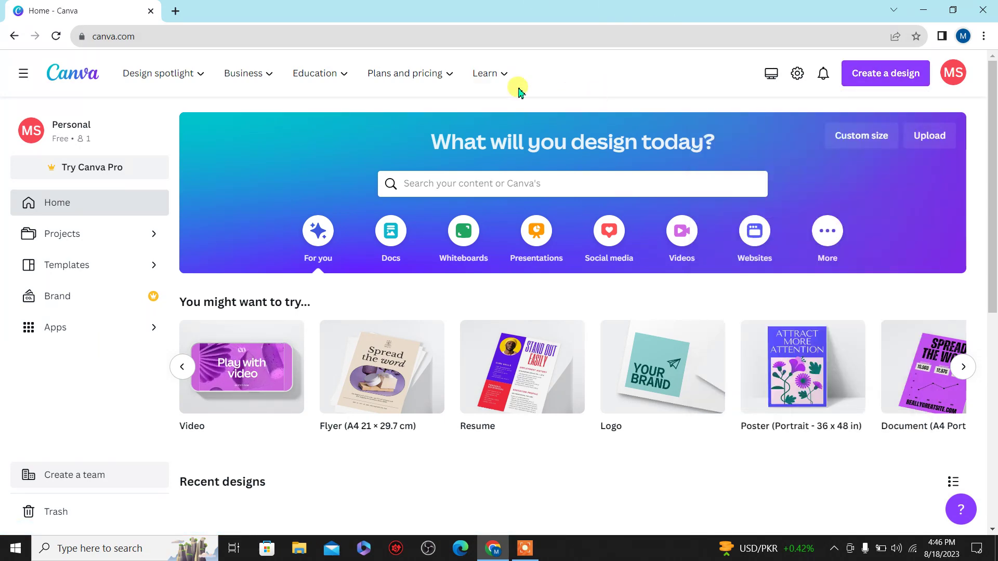
# - Look over the site sections Design spotlight, Business, Education, Plans and pricing, and Learn, including the design makers under Learn
pyautogui.moveTo(135, 83)
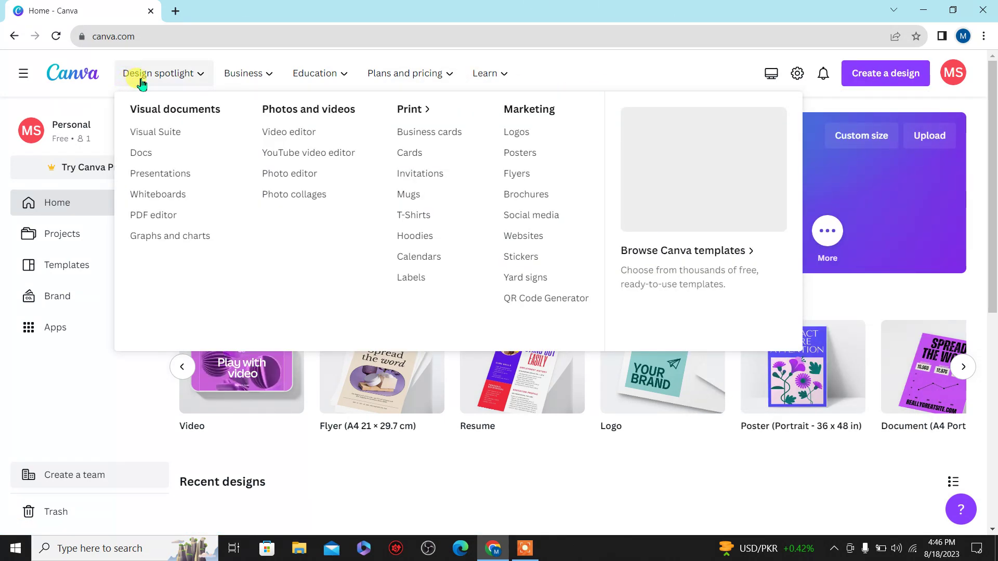
pyautogui.moveTo(258, 81)
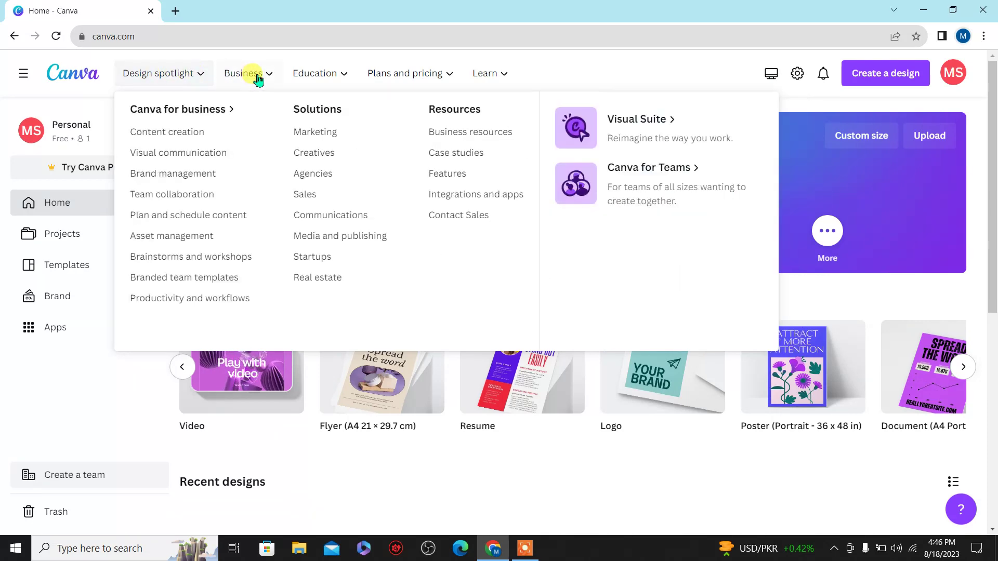
pyautogui.moveTo(307, 75)
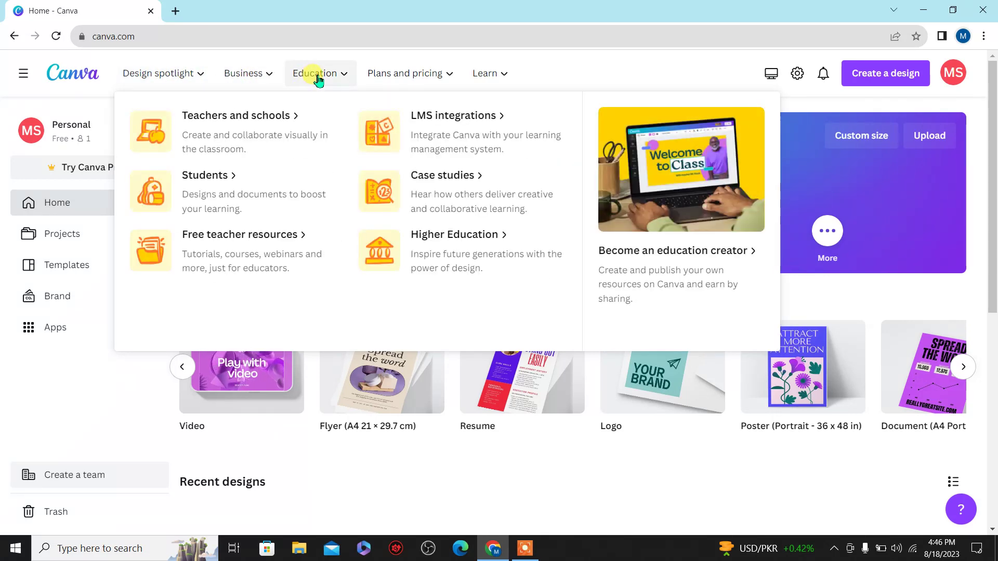
pyautogui.moveTo(432, 80)
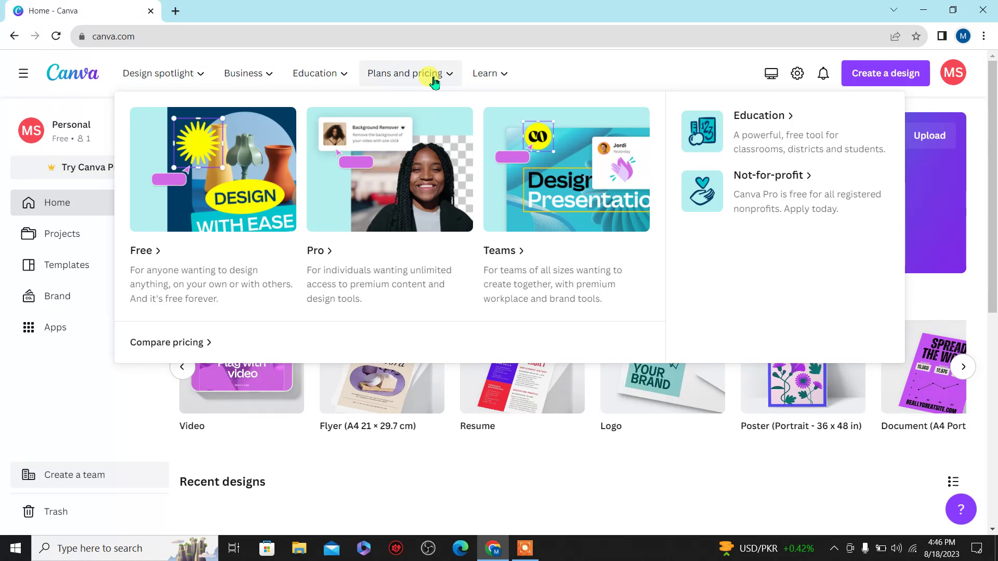
pyautogui.moveTo(501, 74)
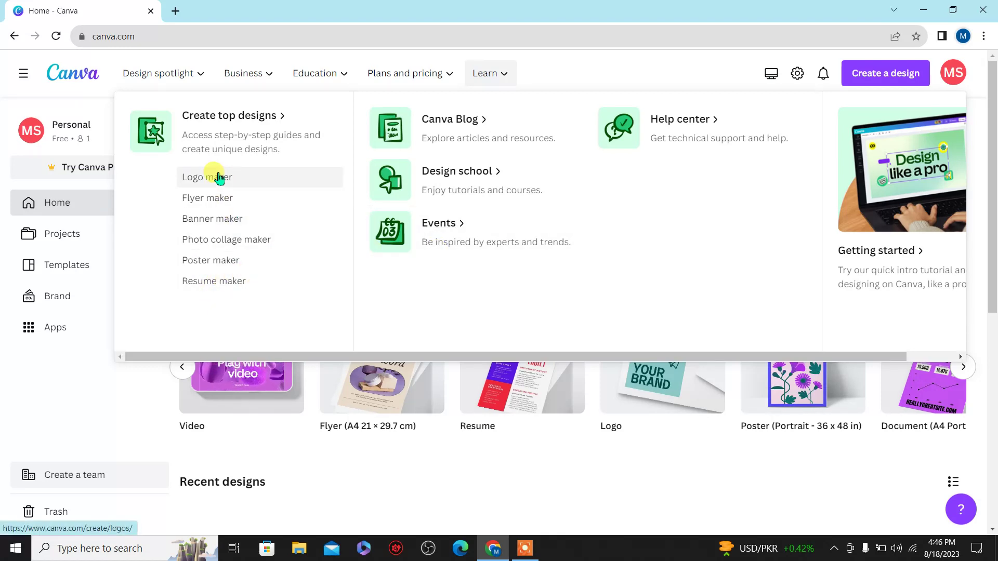
# - Examine the Design spotlight and Business links in more detail, then the Plans and pricing and Education options, without opening any
pyautogui.moveTo(194, 72)
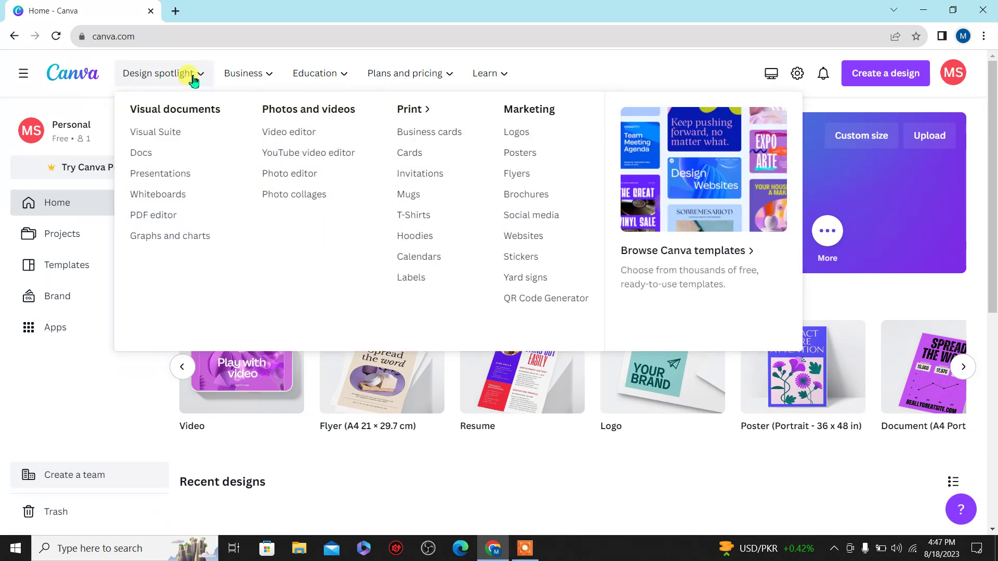
pyautogui.click(191, 77)
pyautogui.click(194, 78)
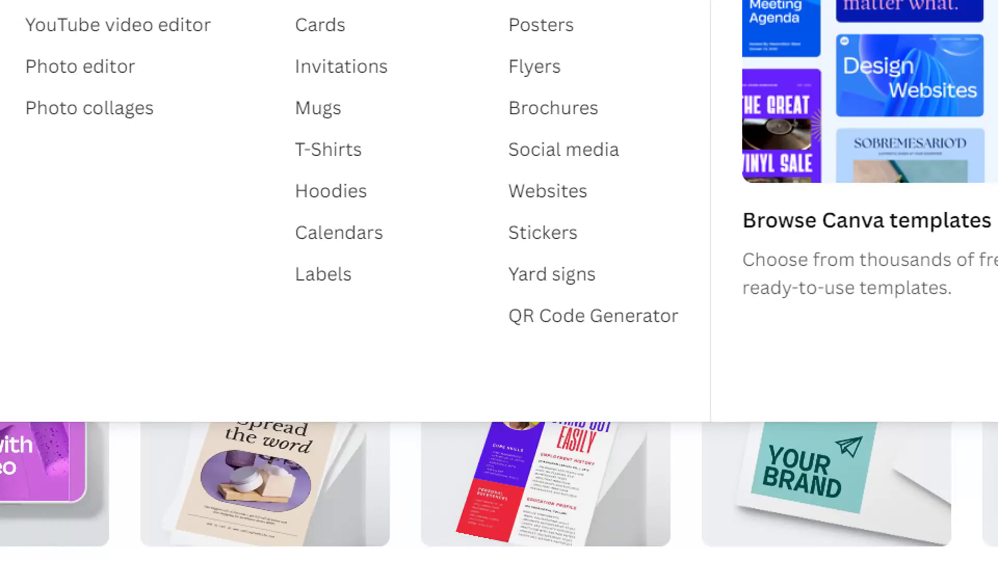
pyautogui.click(244, 73)
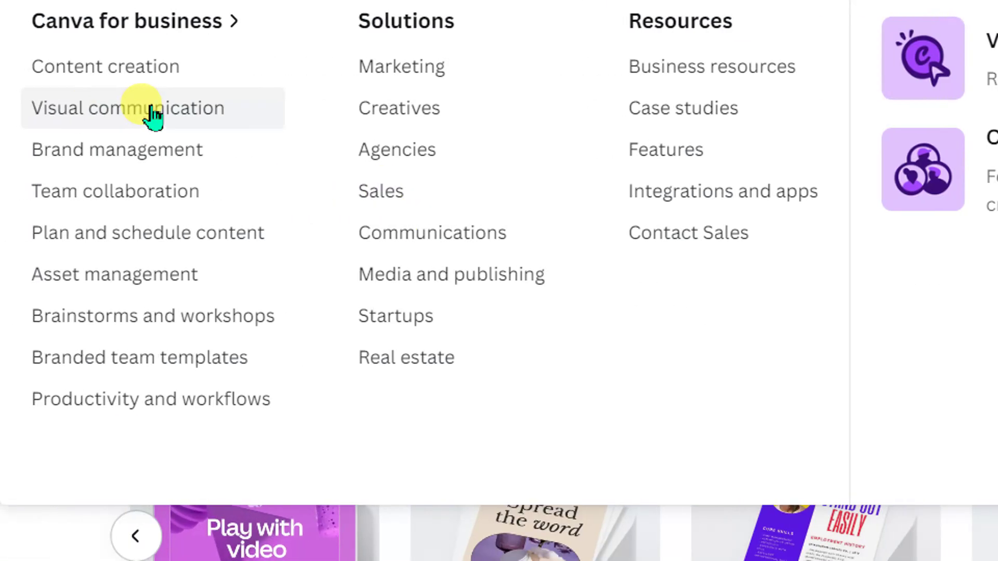
pyautogui.click(151, 100)
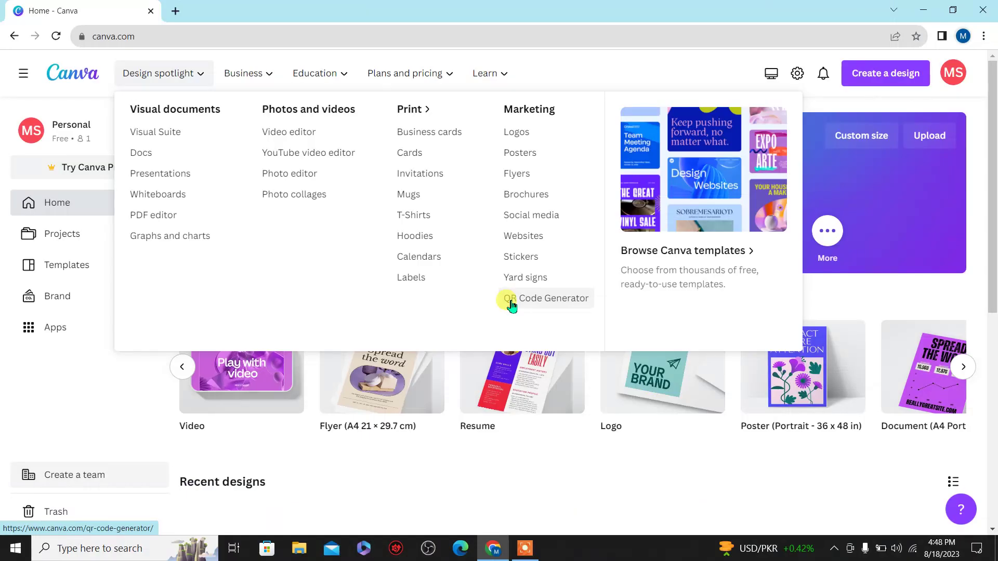
pyautogui.moveTo(260, 80)
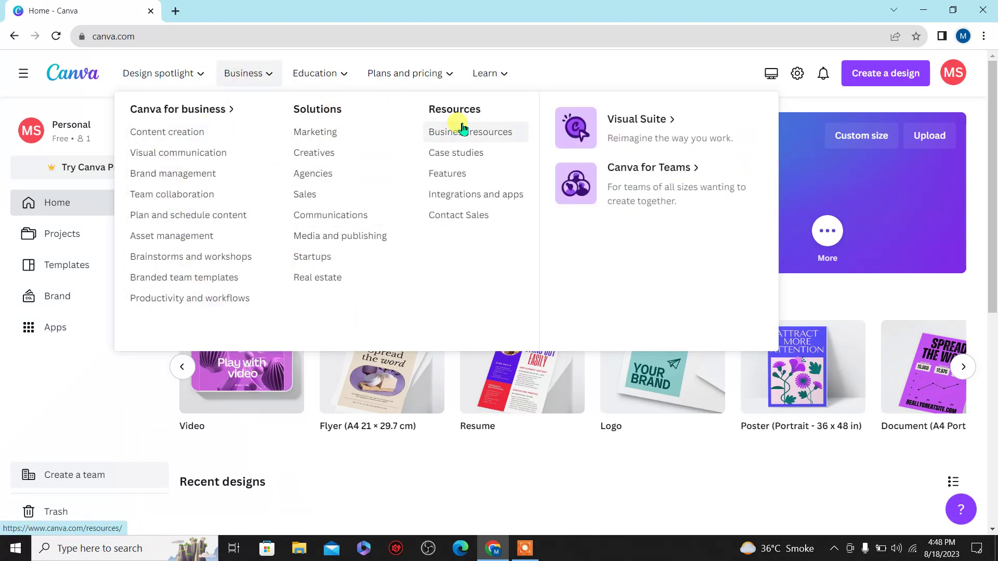
pyautogui.moveTo(393, 71)
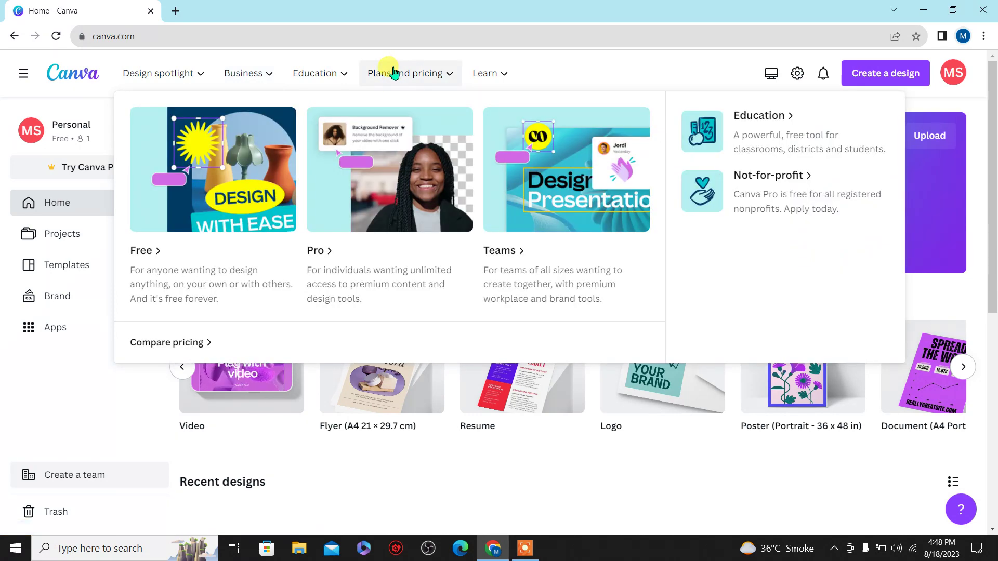
pyautogui.moveTo(327, 79)
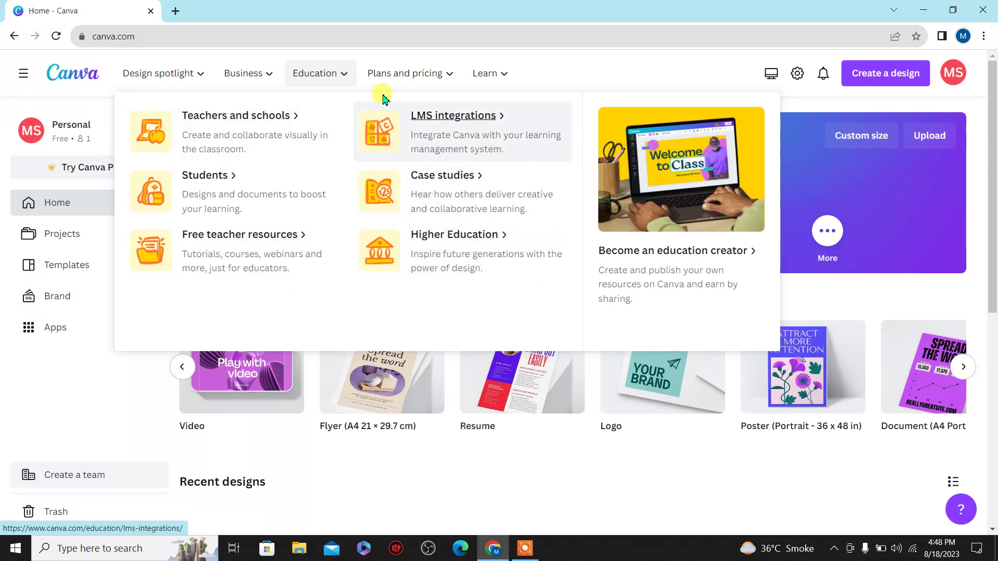
pyautogui.moveTo(240, 67)
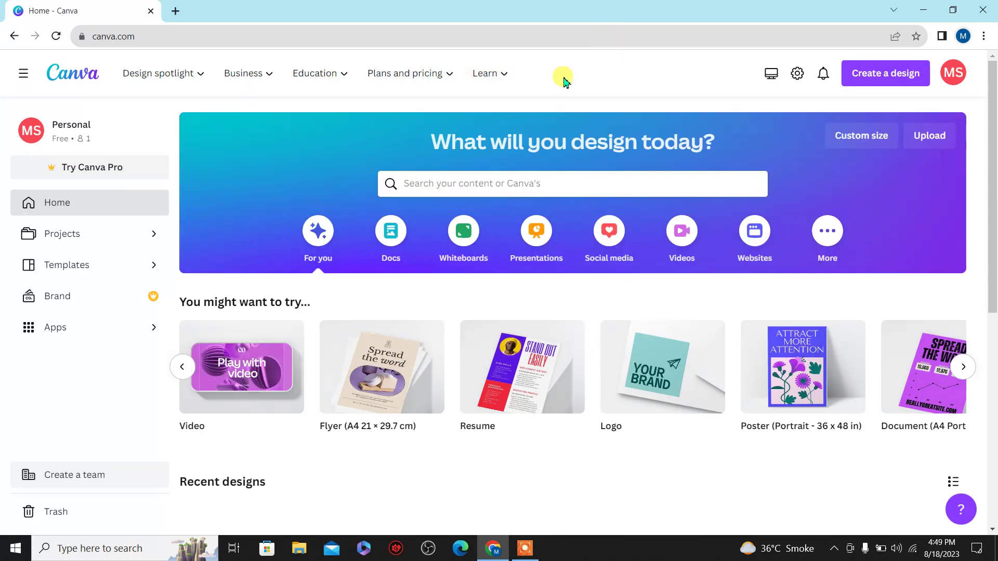
# - Look through the home page down to Recent designs and view the account options
pyautogui.moveTo(992, 161); pyautogui.dragTo(993, 255)
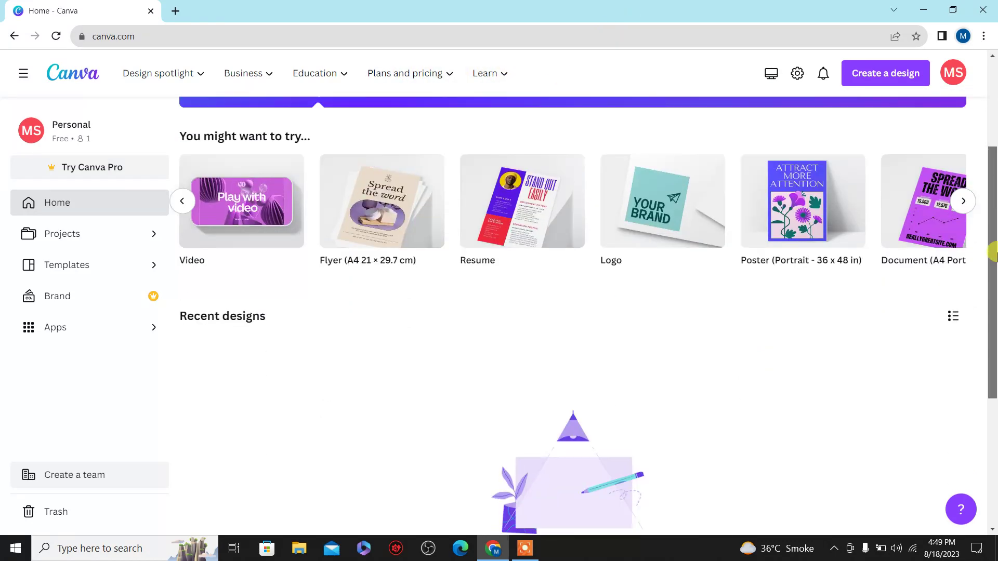
pyautogui.scroll(4, 993, 254)
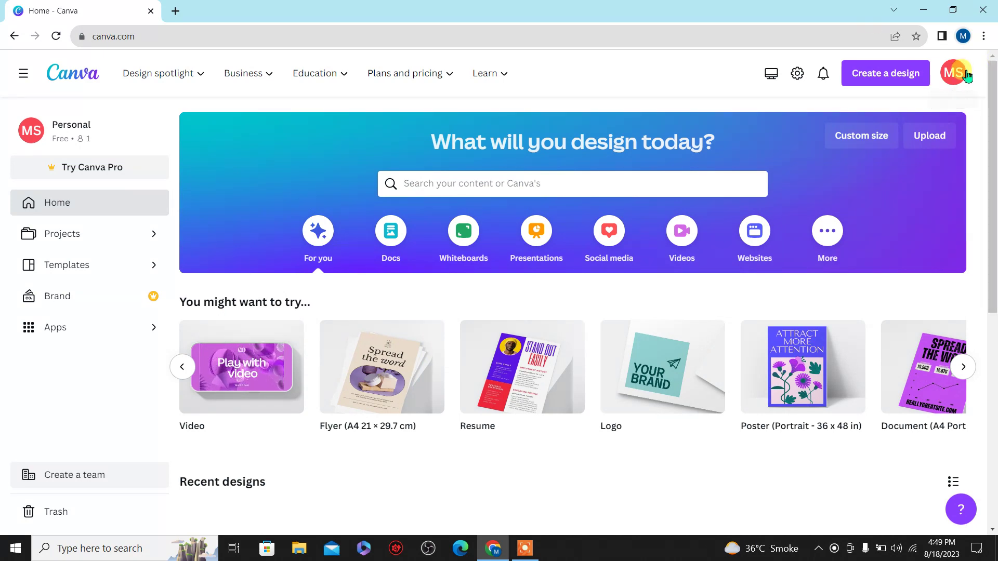
pyautogui.click(966, 76)
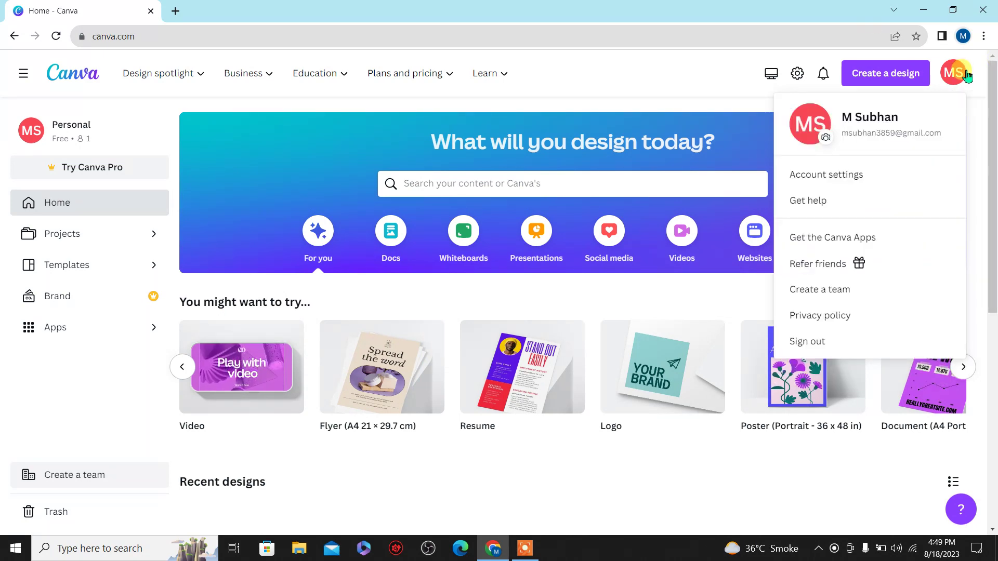
pyautogui.click(966, 76)
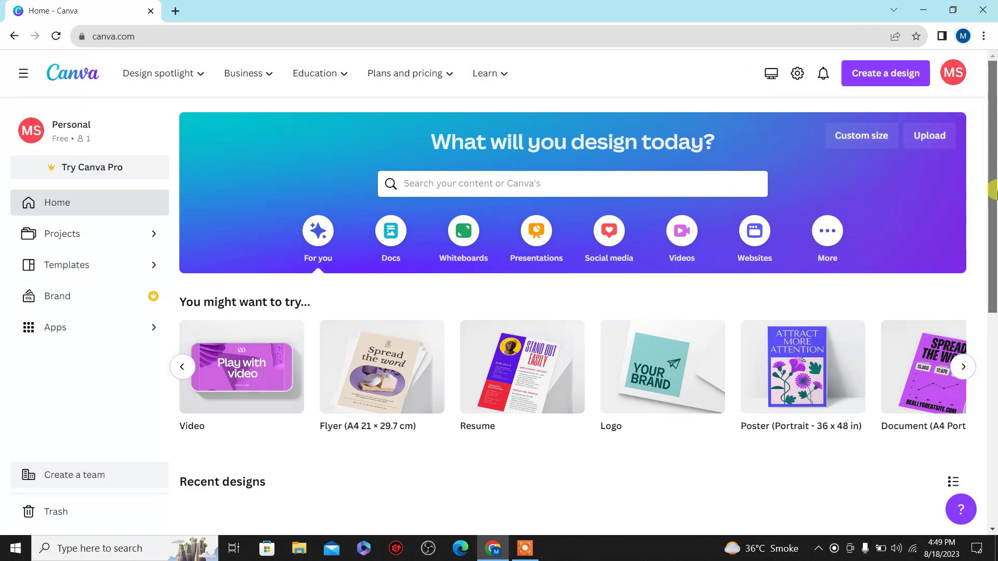
pyautogui.moveTo(993, 188); pyautogui.dragTo(993, 468)
pyautogui.scroll(8, 831, 493)
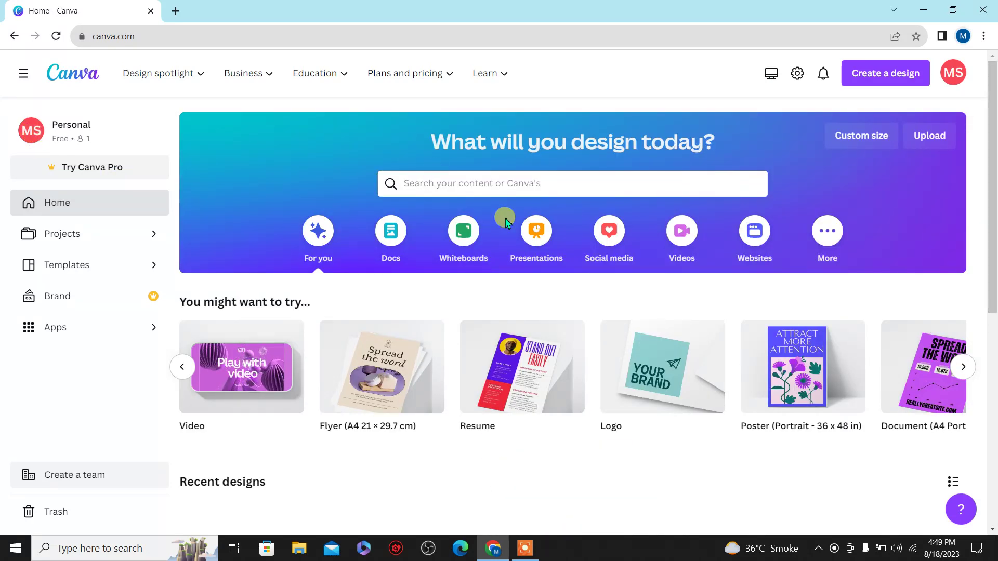
# - Open the suggested red and black business card template from the content search and return to the home page
pyautogui.click(503, 190)
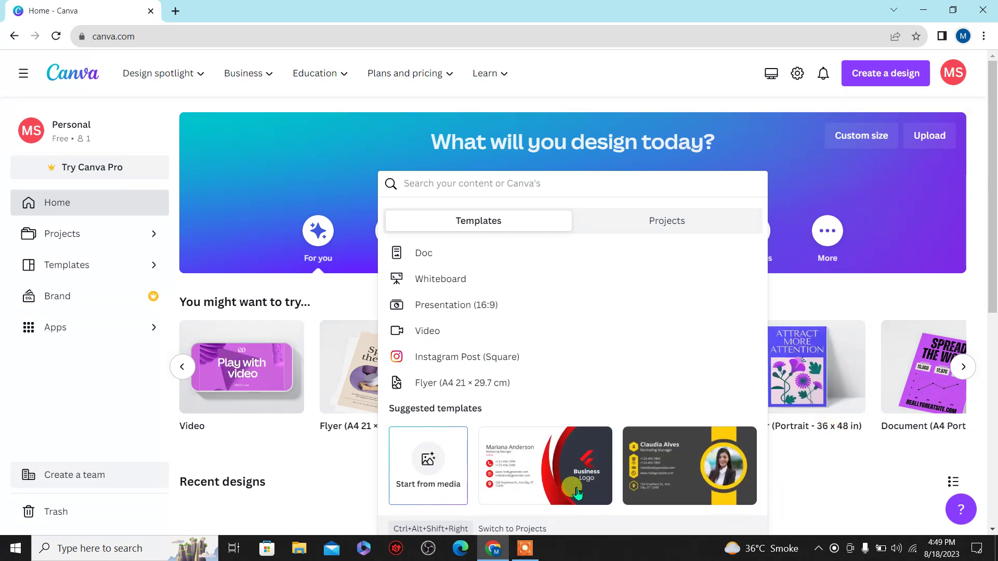
pyautogui.click(556, 487)
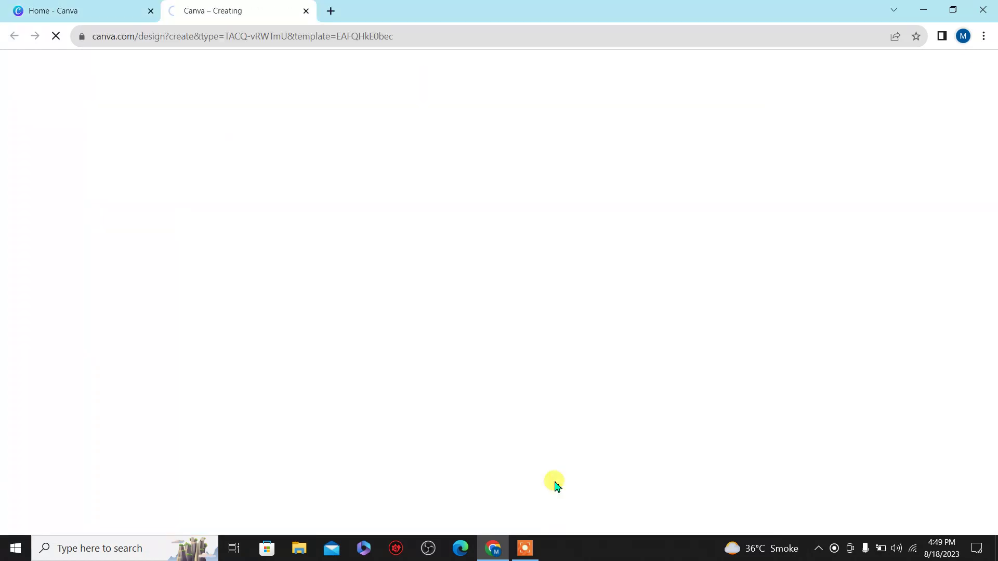
pyautogui.hotkey('ctrl', 'shift', 'Tab')
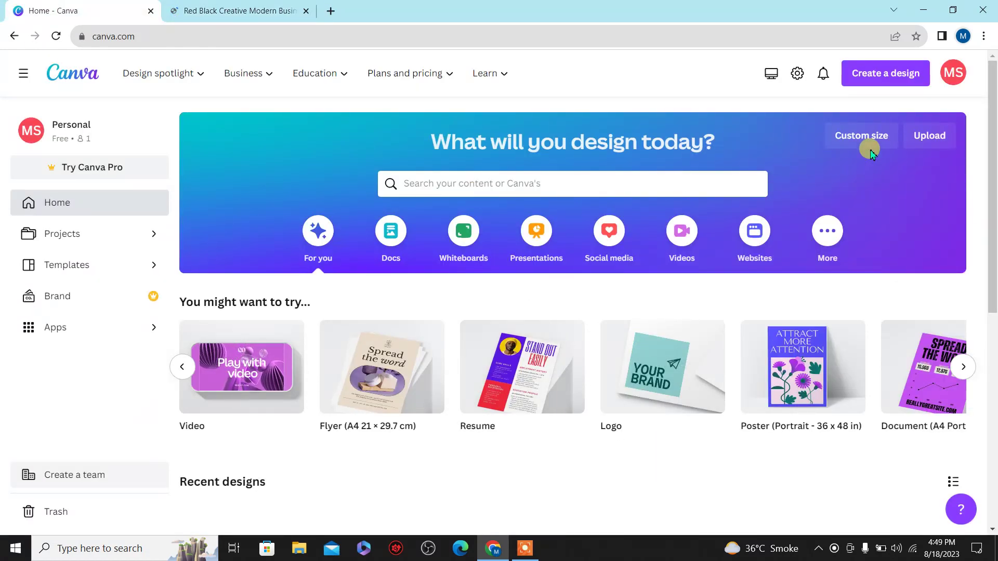
# - Search the design types for "business card", create a Business Card (Landscape) of 8.5 × 5 cm, and close the other template's tab and the sharing options
pyautogui.click(860, 80)
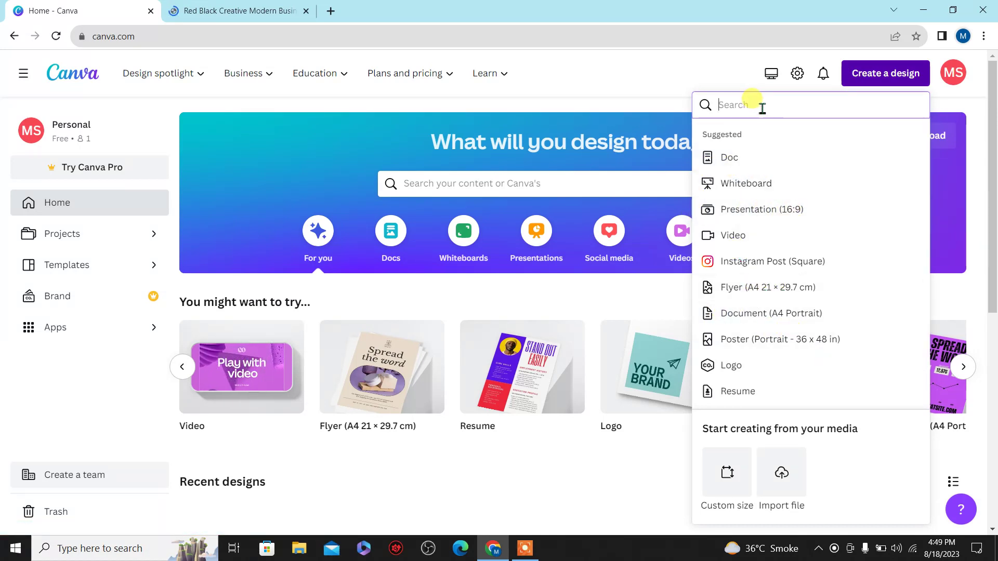
pyautogui.write('b')
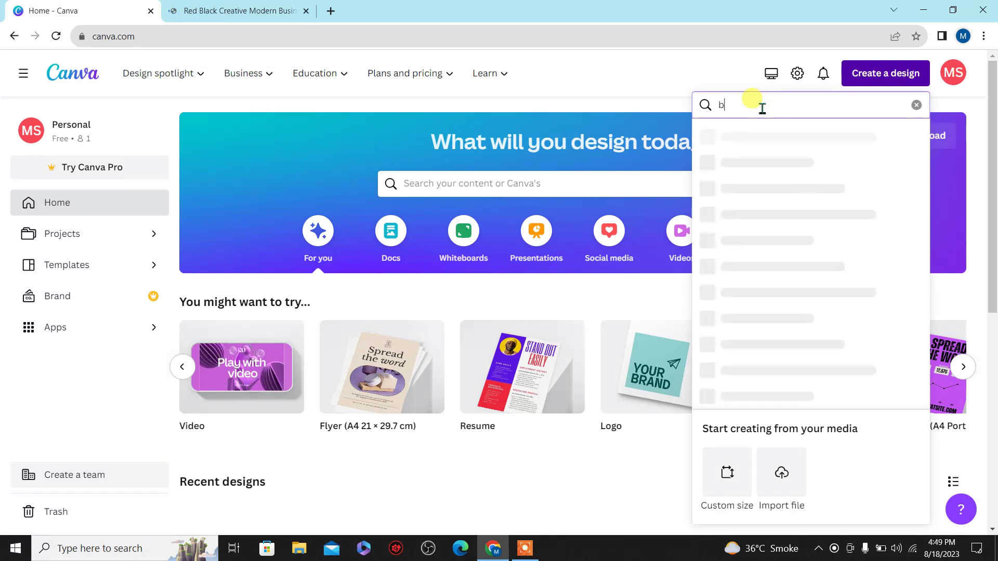
pyautogui.write('usiness card')
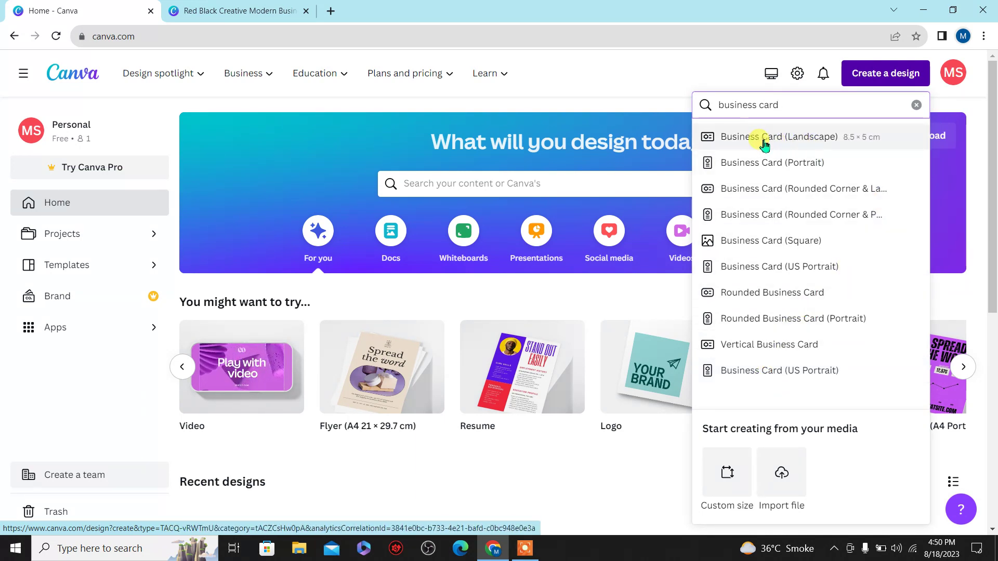
pyautogui.click(871, 136)
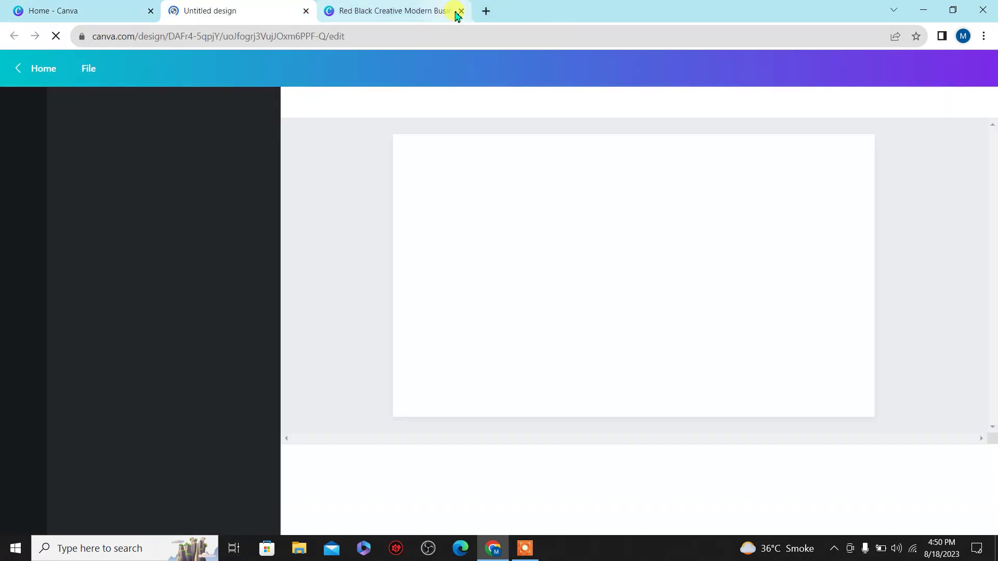
pyautogui.click(461, 11)
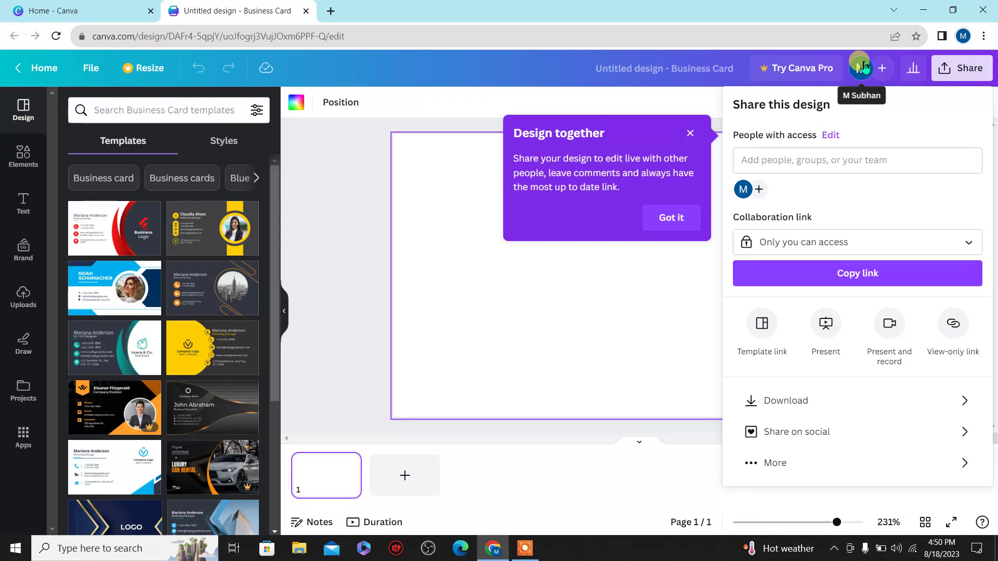
pyautogui.click(404, 111)
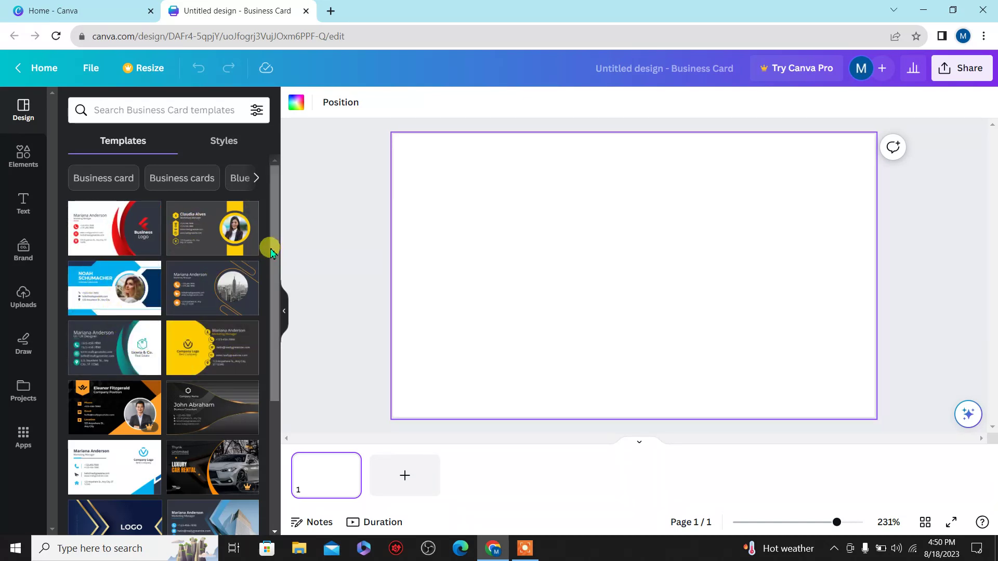
# - Apply the front page of the Black Business Card or Identity Card Template to the blank card
pyautogui.moveTo(270, 252); pyautogui.dragTo(276, 334)
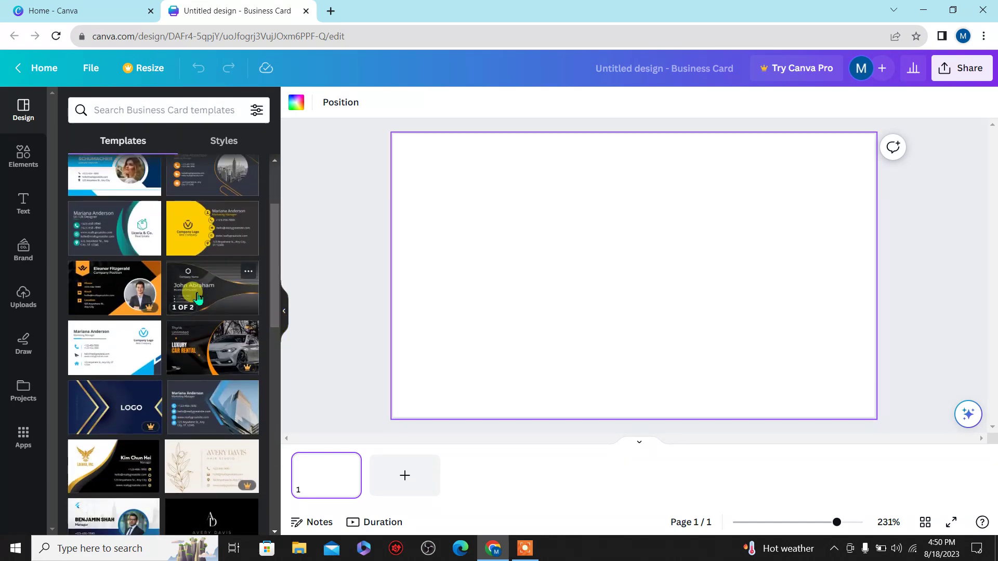
pyautogui.click(235, 296)
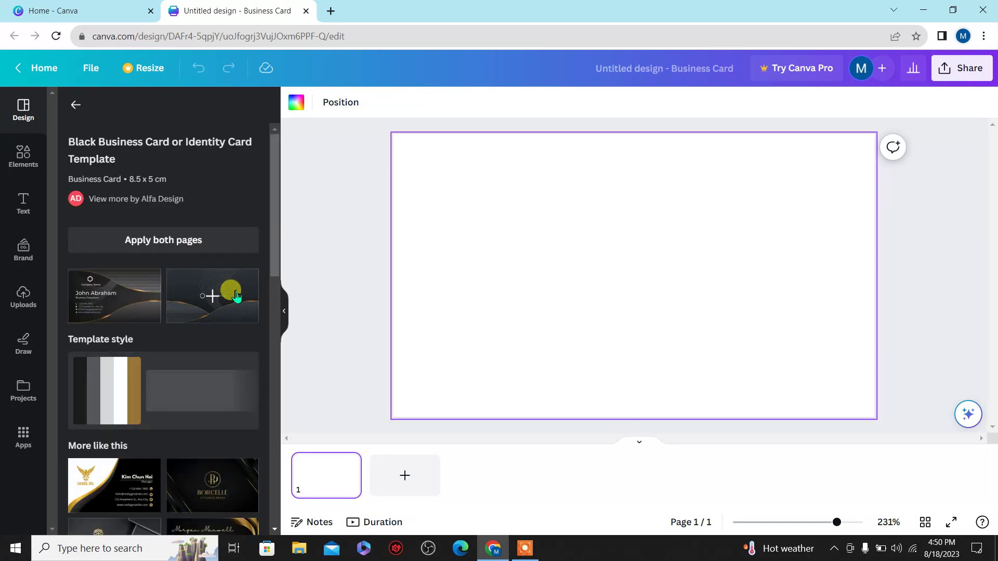
pyautogui.click(77, 294)
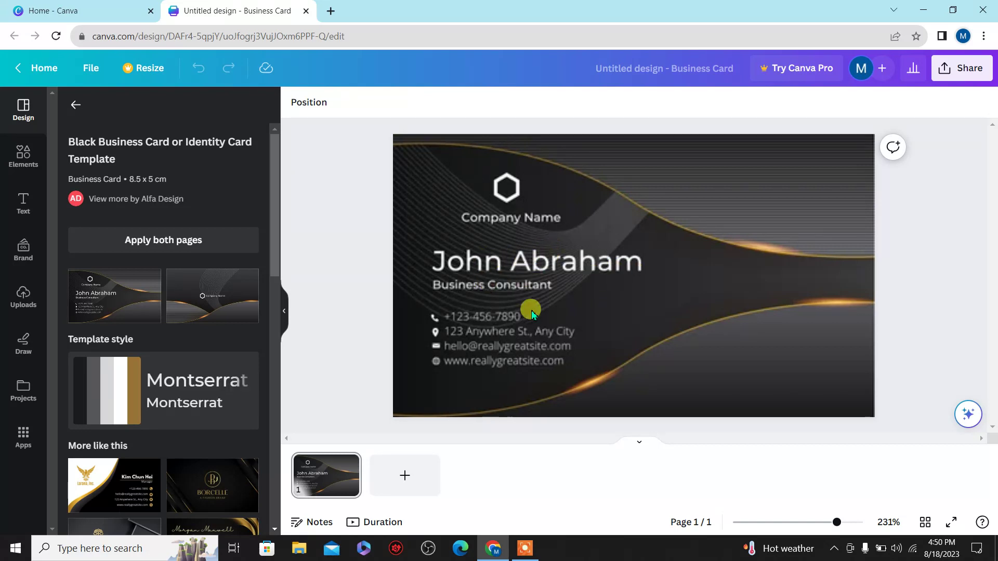
# - Replace the large placeholder name above Business Consultant with the cardholder's name in capitals, preceded by MISTER
pyautogui.click(572, 283)
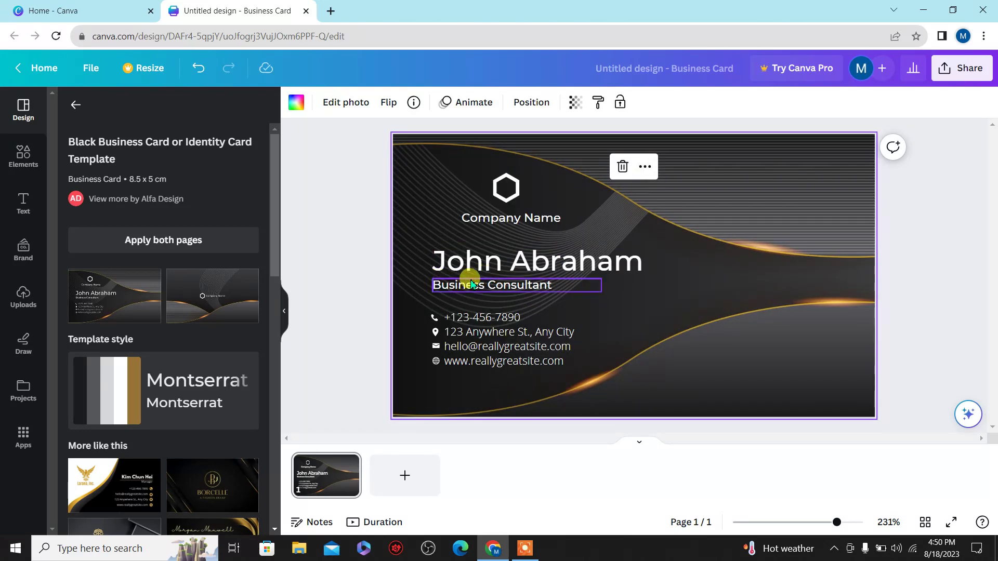
pyautogui.doubleClick(499, 271)
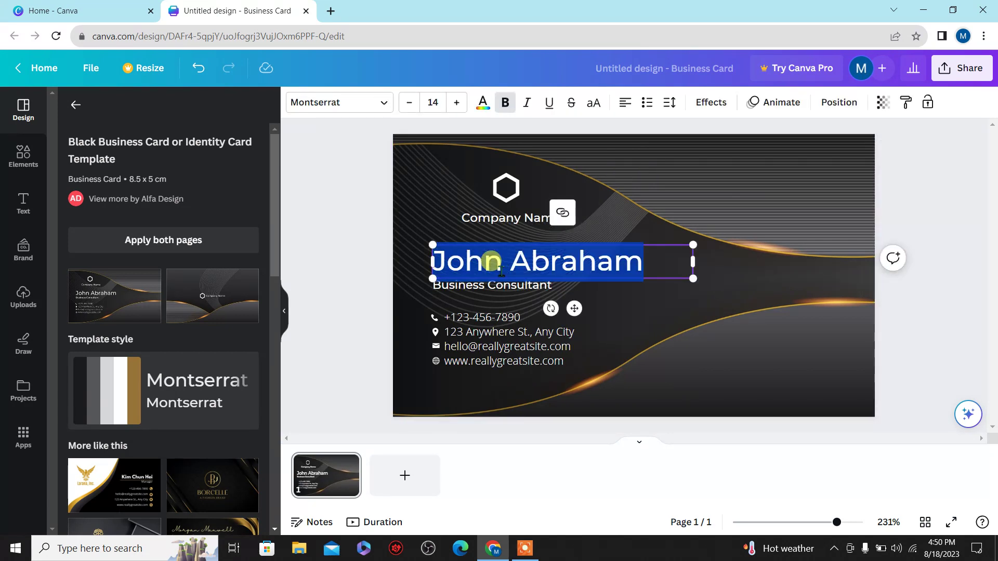
pyautogui.write('mi')
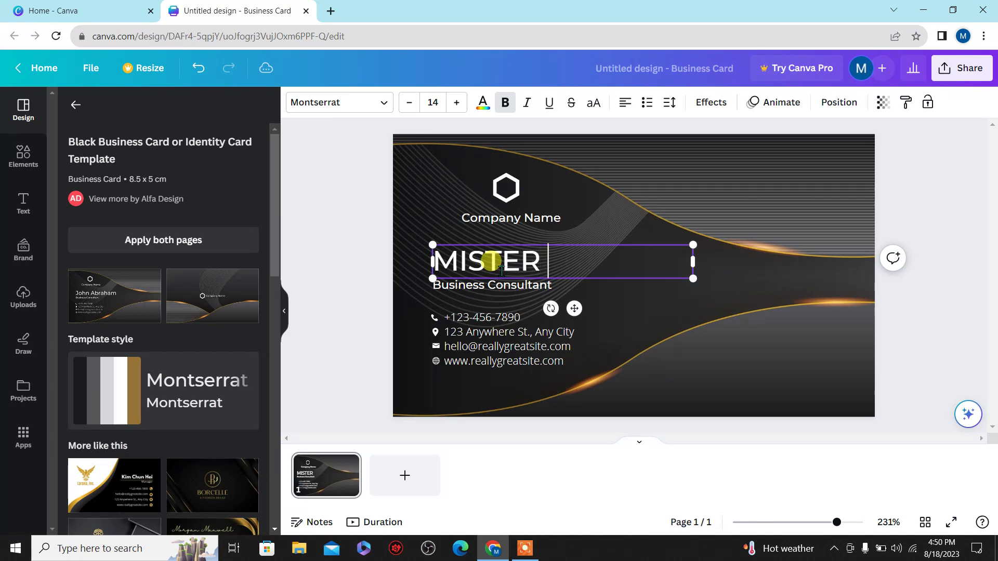
pyautogui.write('STER SUBHAN')
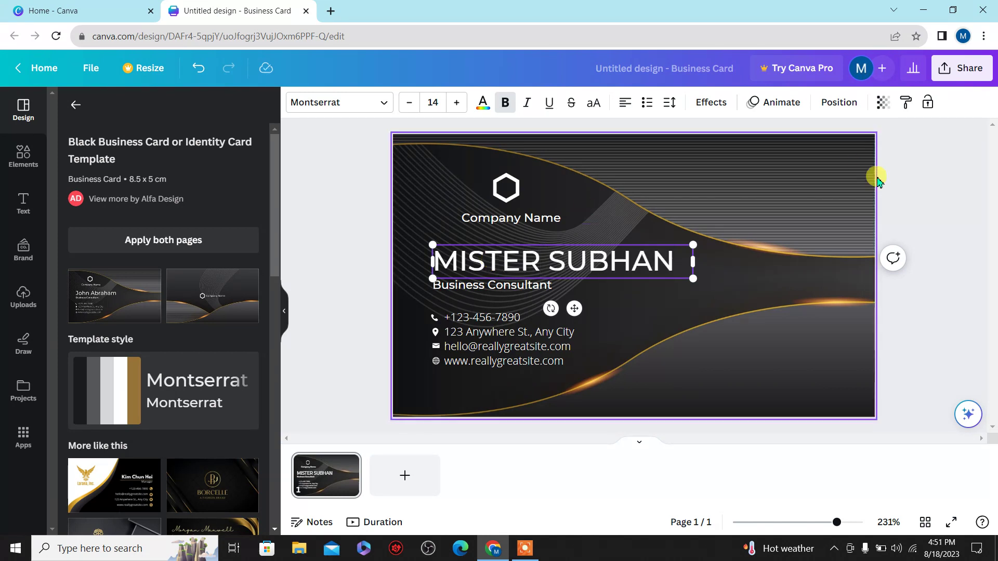
pyautogui.click(920, 201)
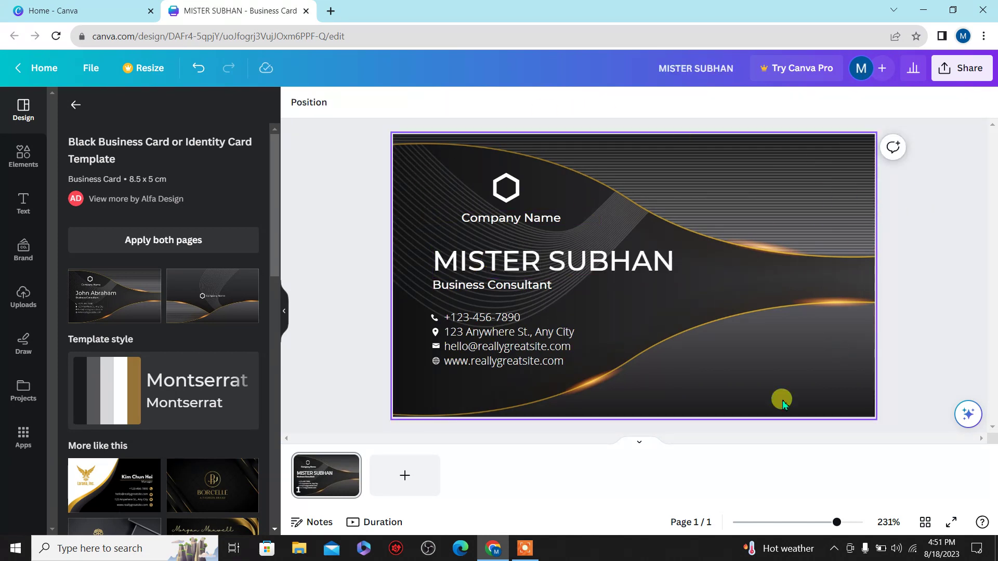
# - Add the back page of the Black Business Card or Identity Card Template as a new second page
pyautogui.click(487, 353)
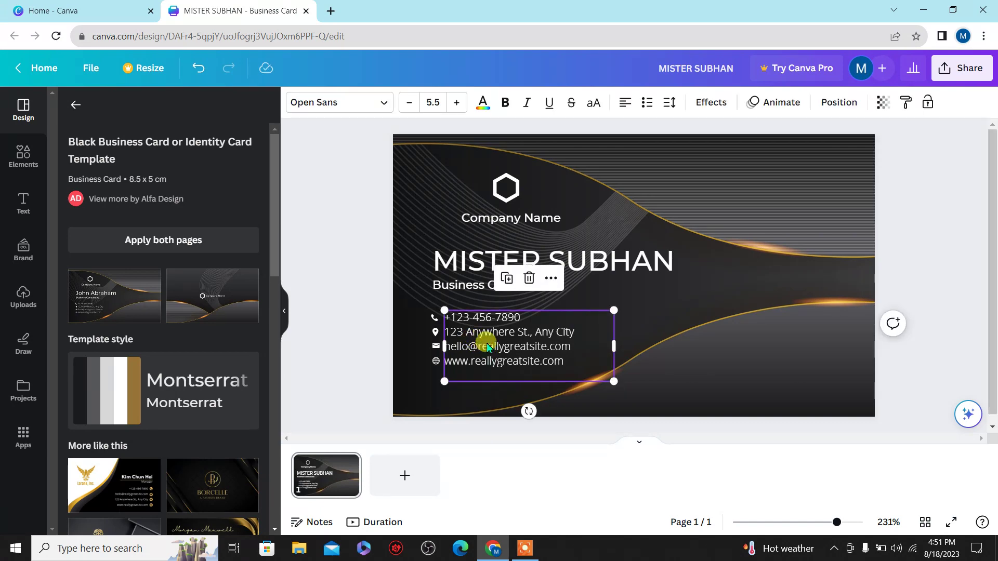
pyautogui.click(921, 227)
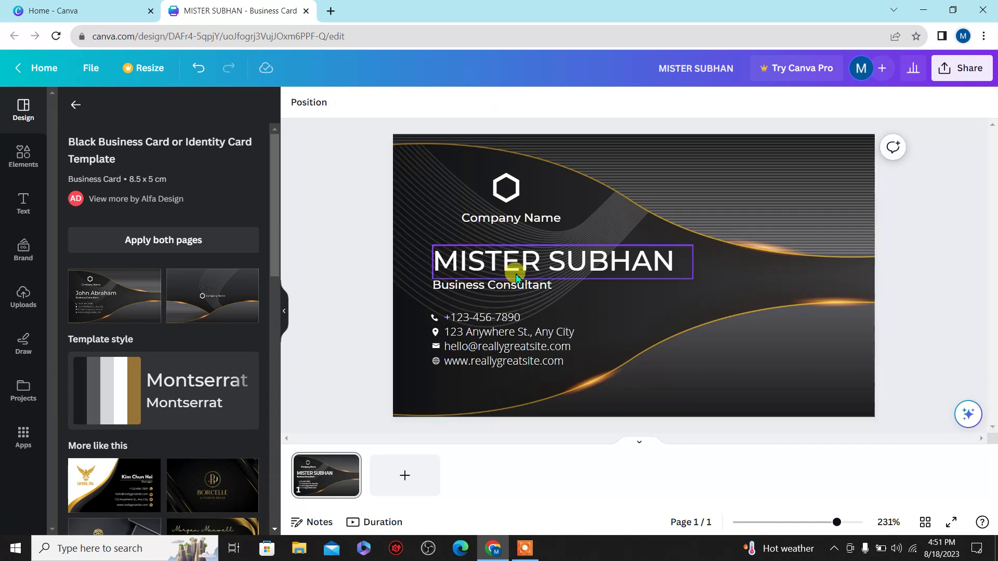
pyautogui.click(205, 301)
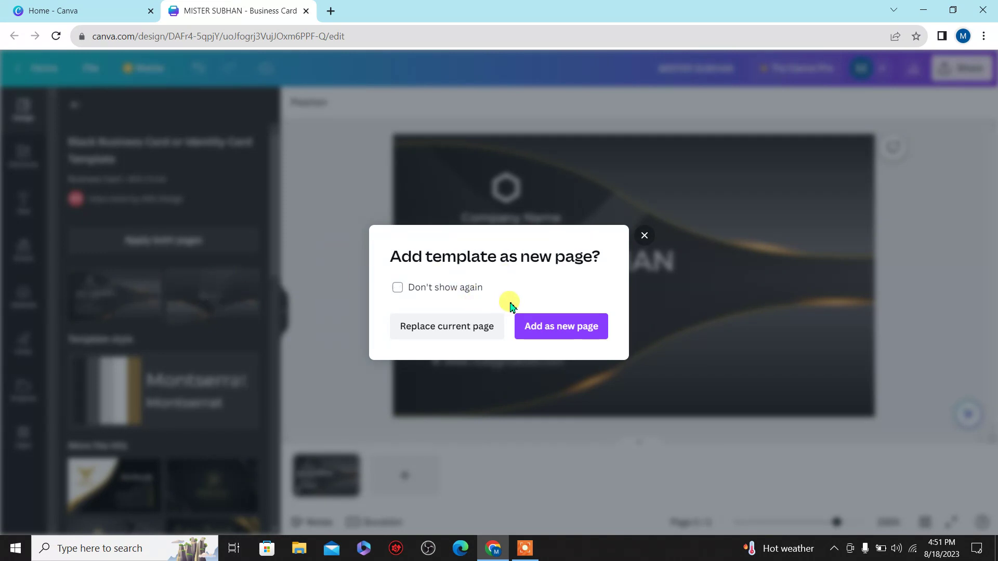
pyautogui.click(586, 327)
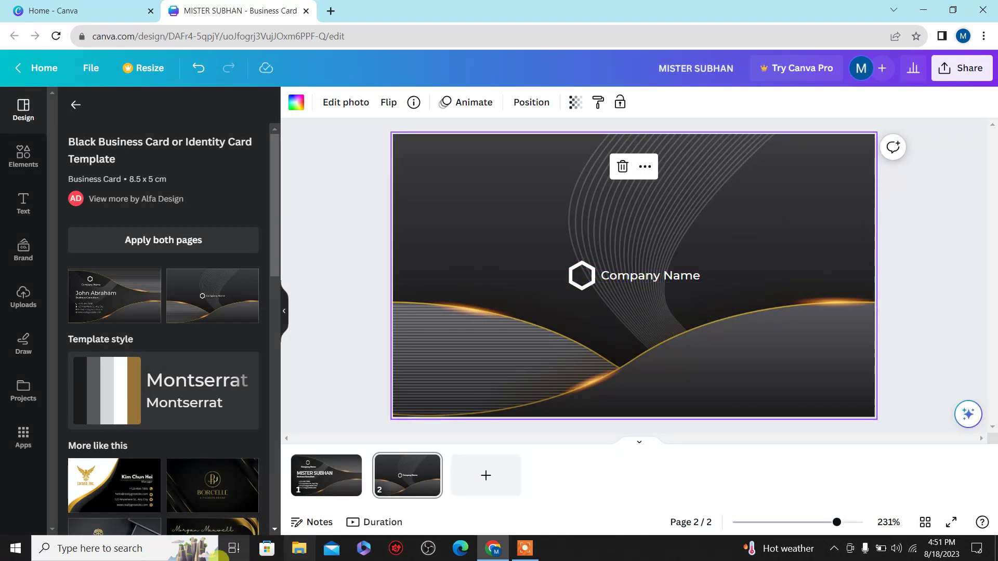
# - Replace the Company Name text on page 2 with SDFKJSKJ
pyautogui.click(321, 489)
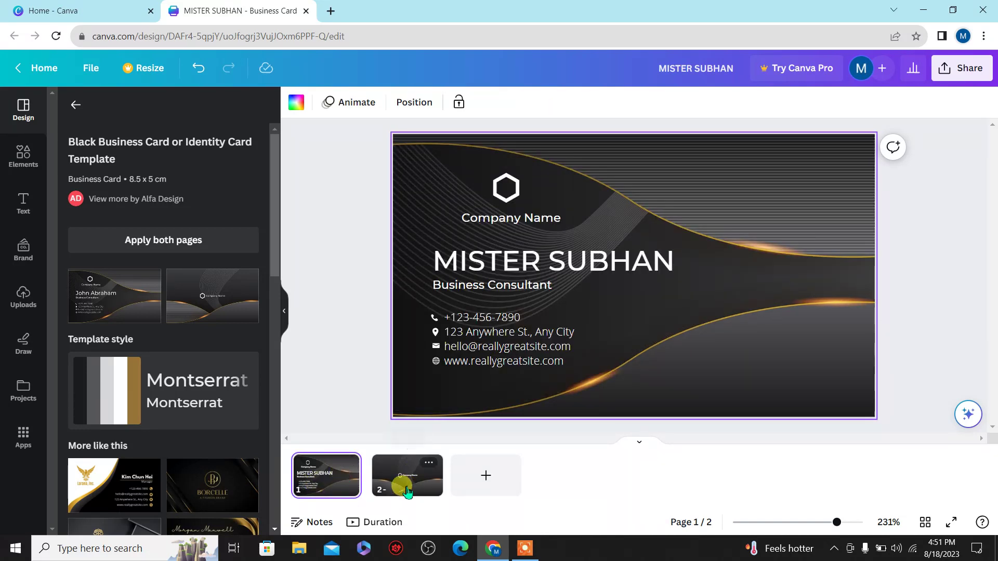
pyautogui.click(407, 491)
pyautogui.doubleClick(646, 274)
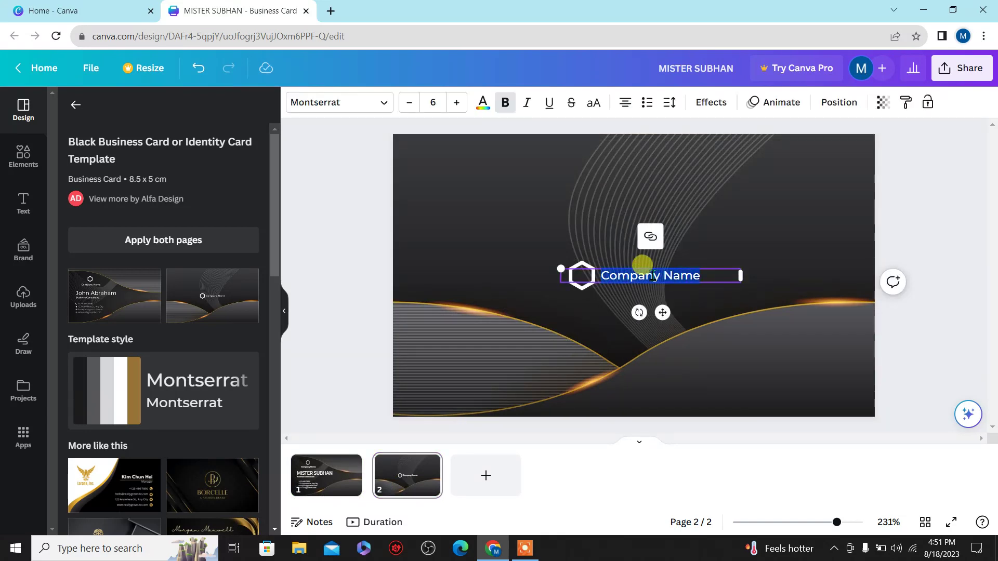
pyautogui.write('SDFKJSKJ')
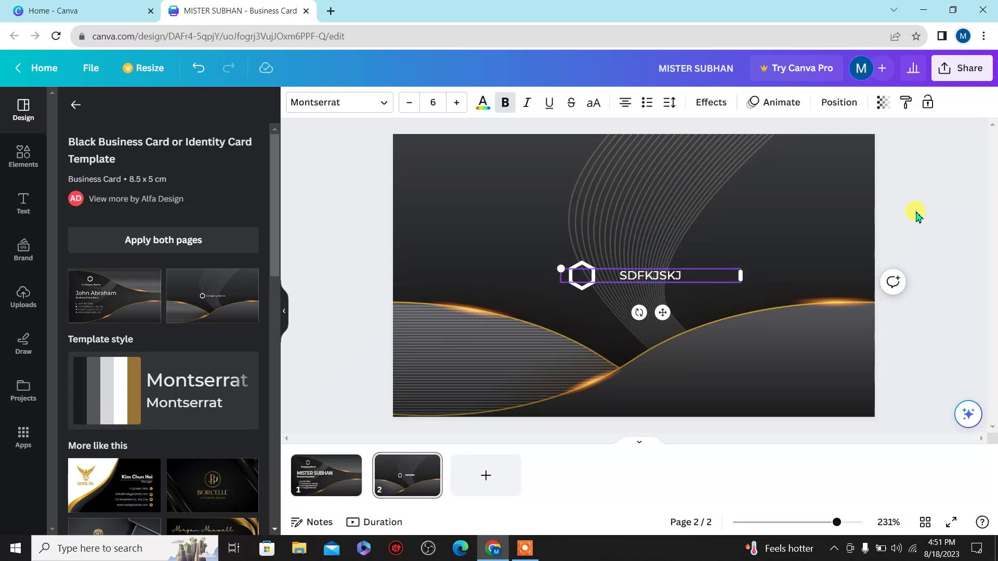
pyautogui.click(917, 215)
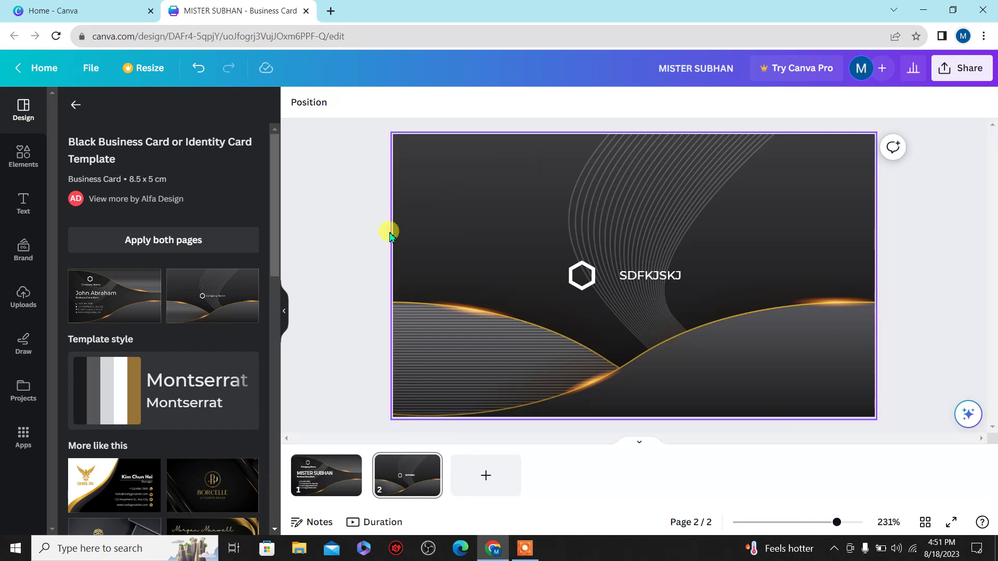
# - Browse the business card templates and add the front page of the yellow and grey Professional Business Card as a new third page
pyautogui.click(73, 106)
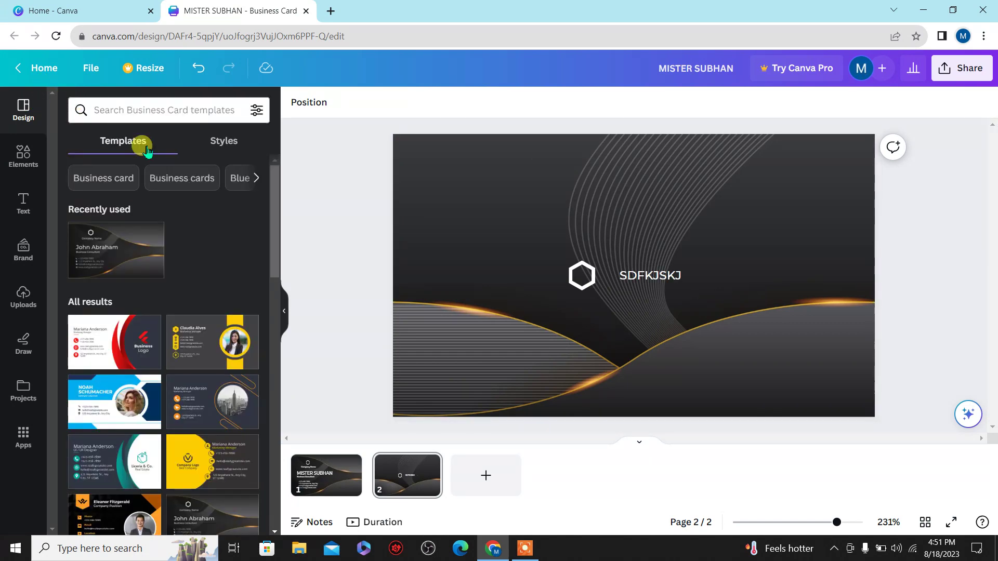
pyautogui.moveTo(274, 244); pyautogui.dragTo(273, 310)
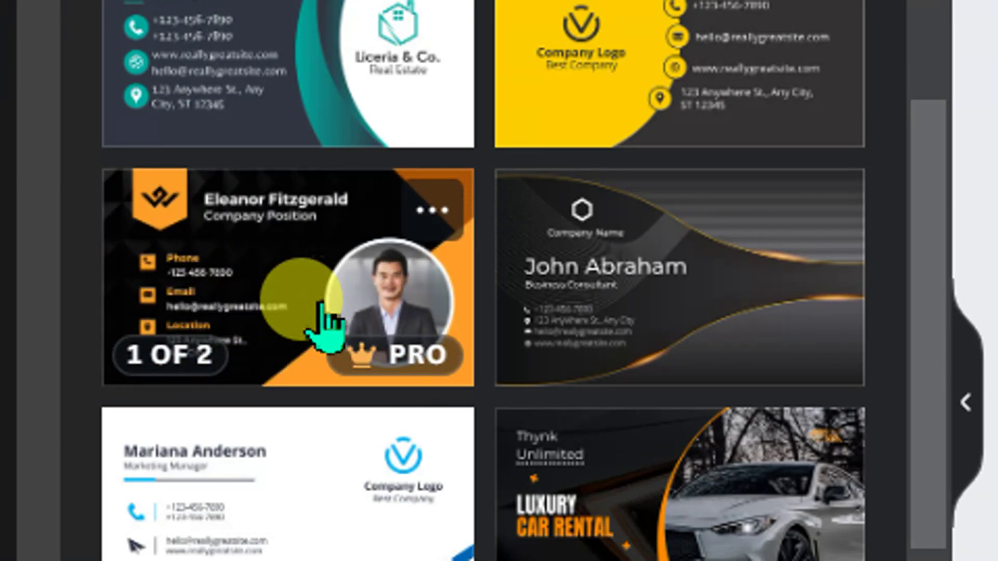
pyautogui.scroll(-4, 389, 368)
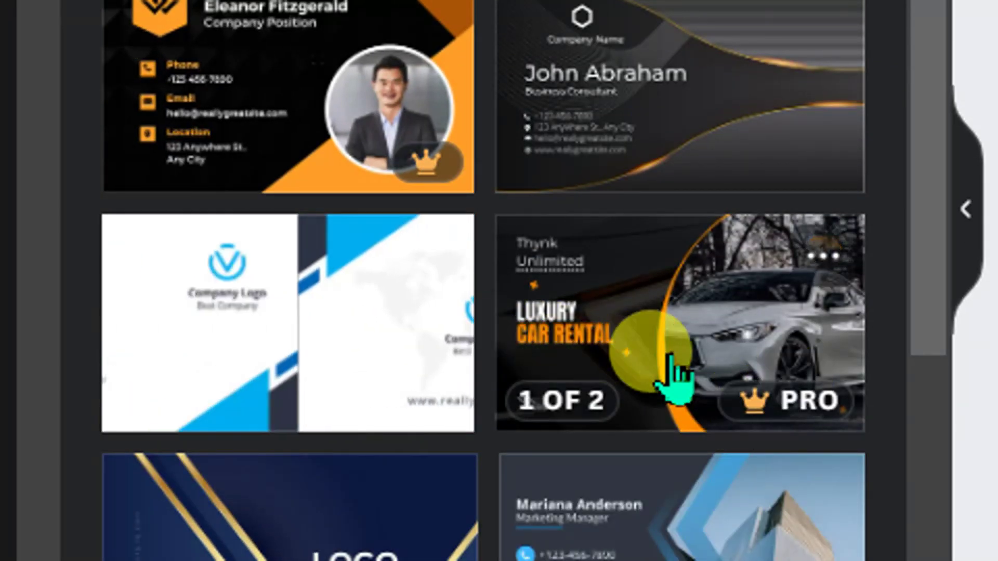
pyautogui.scroll(-5, 670, 478)
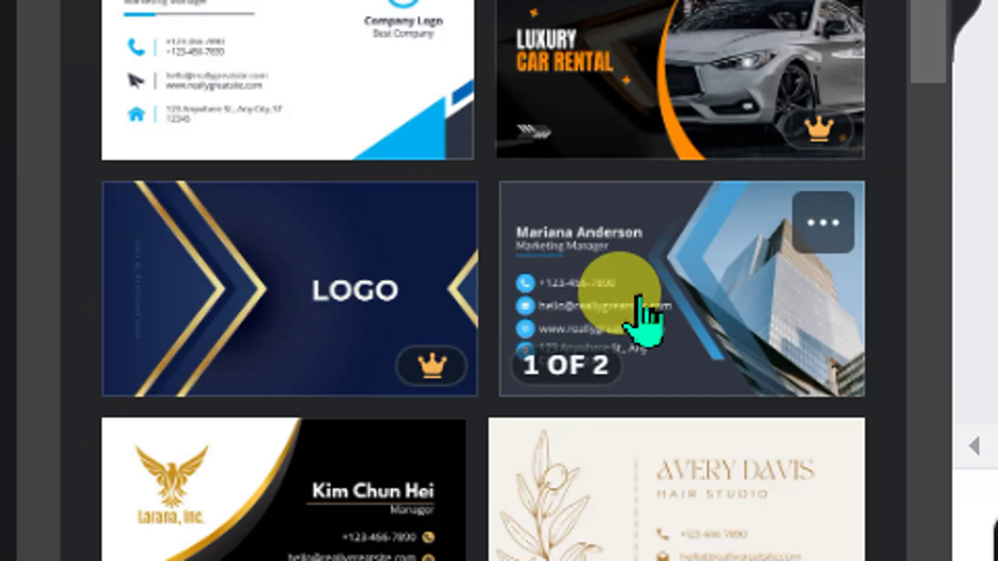
pyautogui.scroll(-1, 447, 483)
pyautogui.scroll(-1, 452, 499)
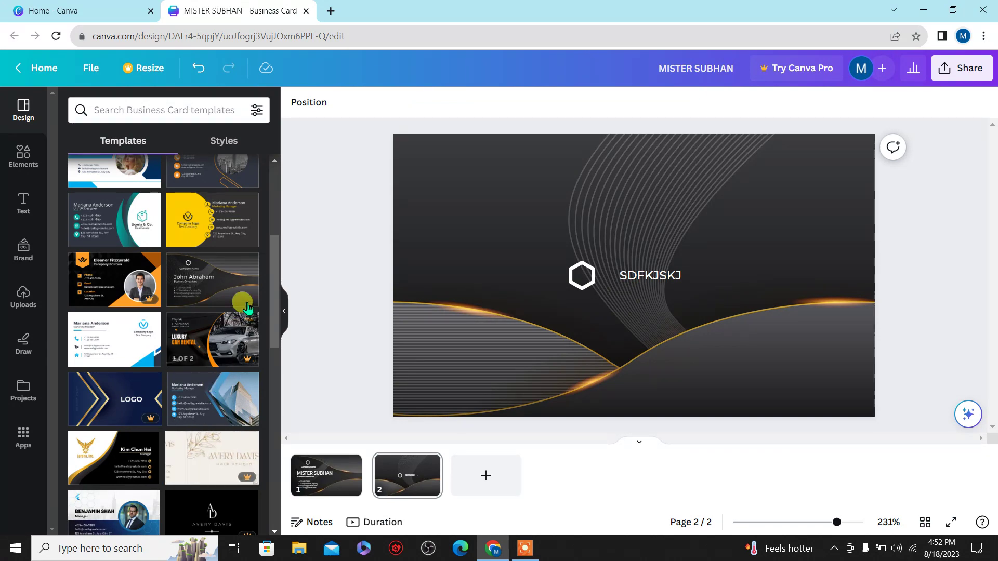
pyautogui.moveTo(274, 247); pyautogui.dragTo(289, 213)
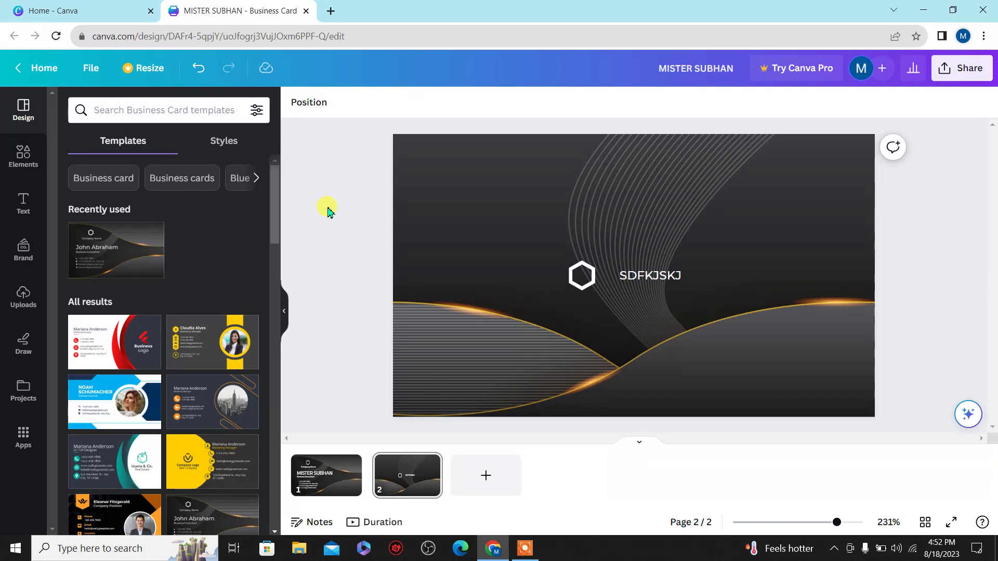
pyautogui.click(212, 334)
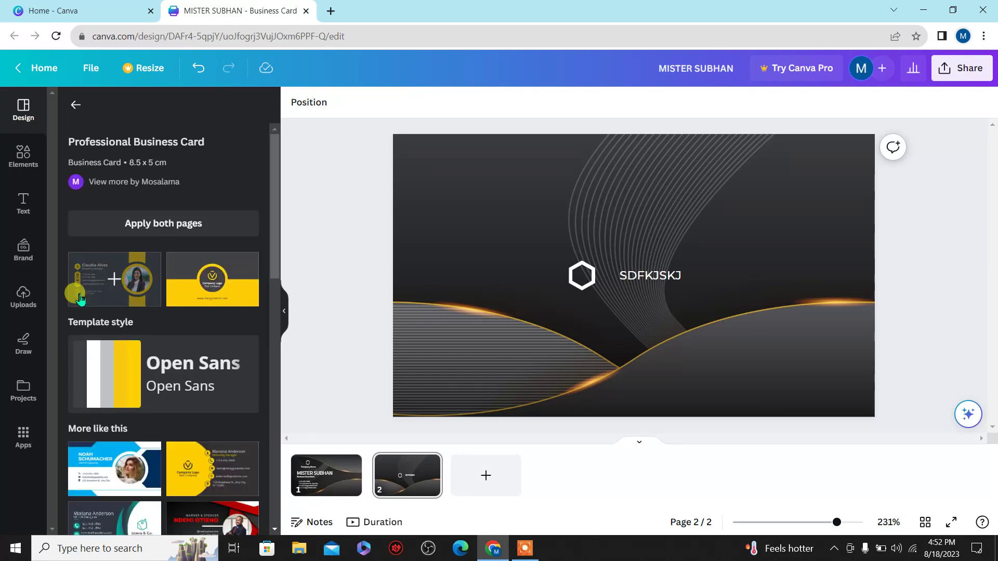
pyautogui.click(89, 293)
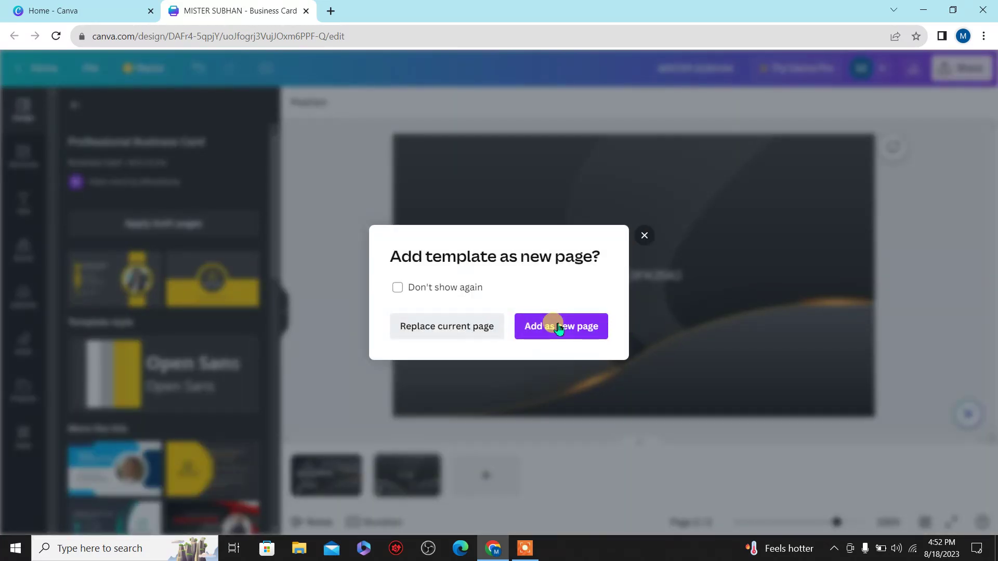
pyautogui.click(554, 325)
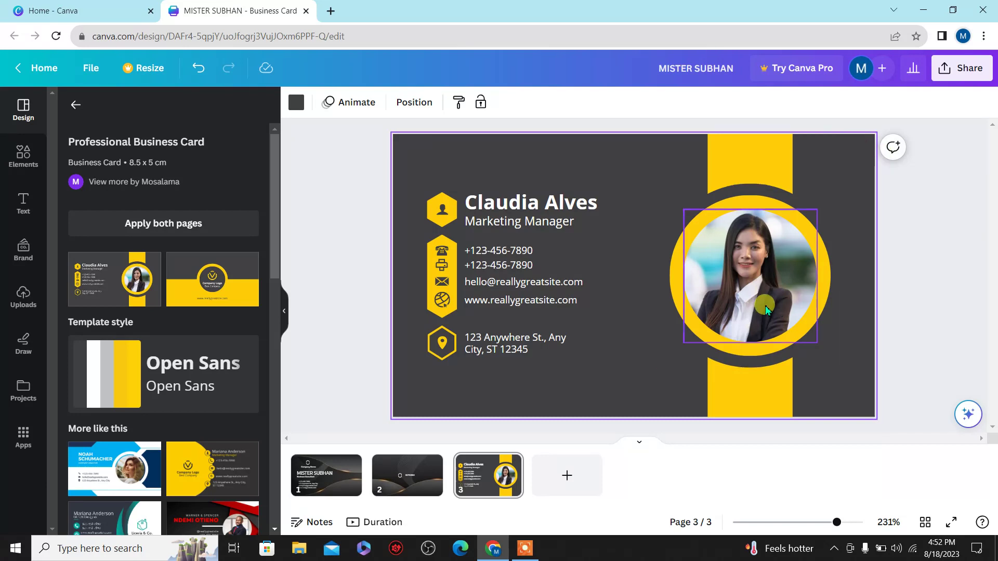
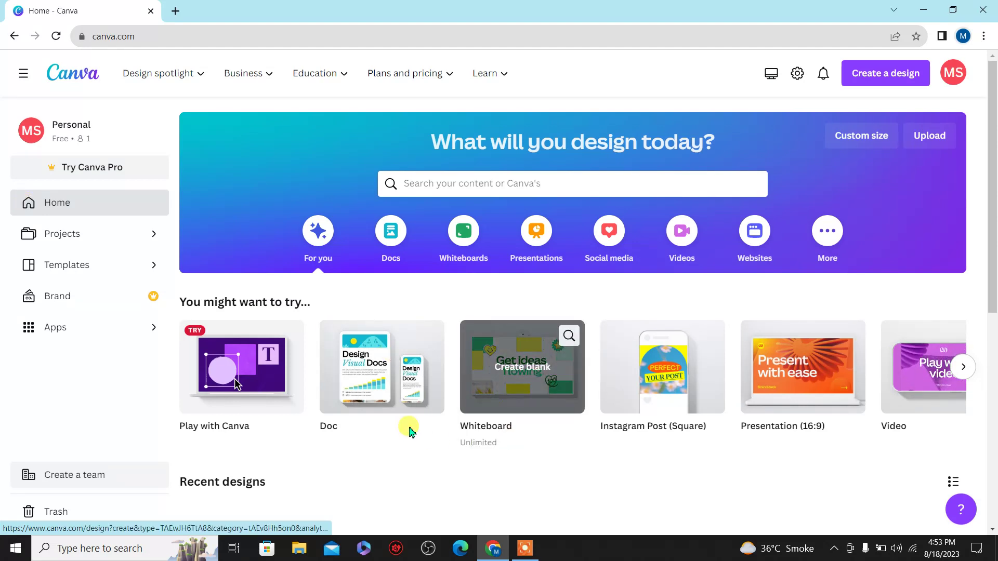
# - Create a new Doc from the home page suggestions and look through its welcome content
pyautogui.click(330, 353)
pyautogui.click(46, 9)
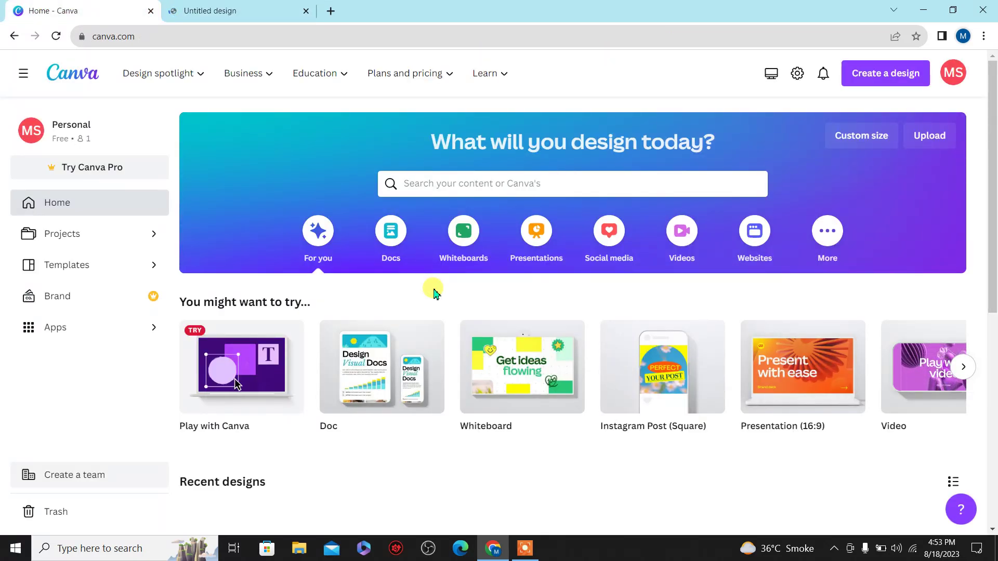
pyautogui.click(251, 6)
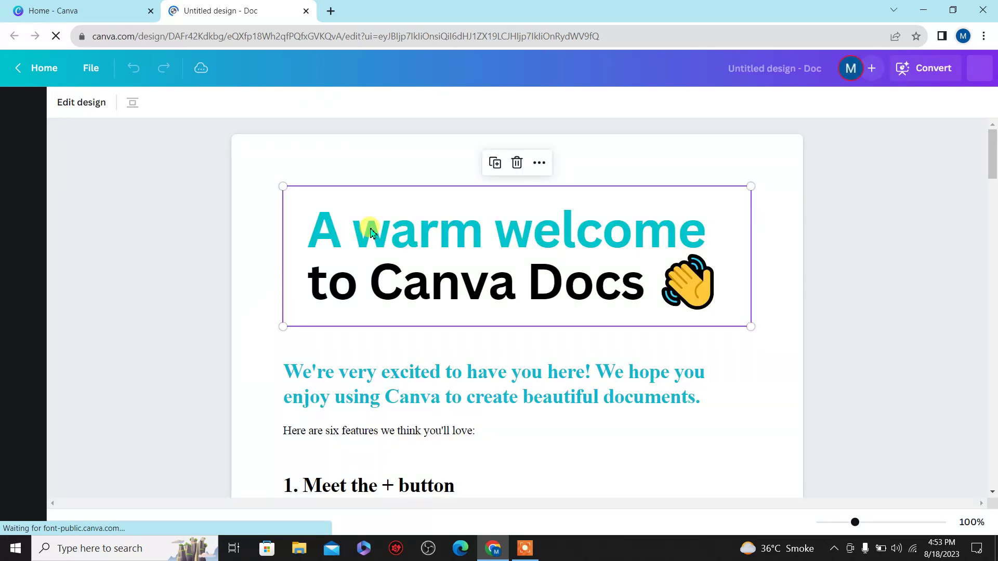
pyautogui.click(990, 190)
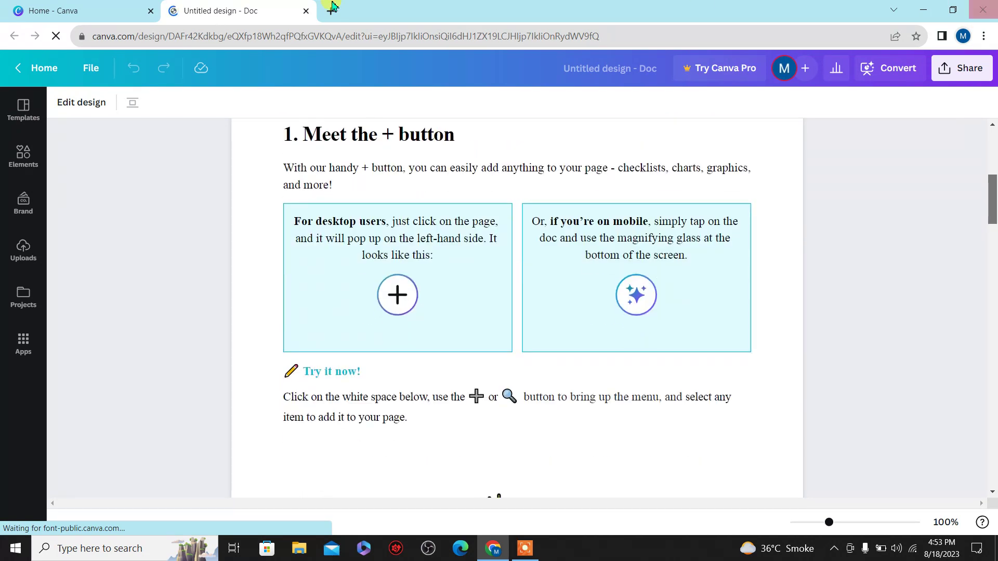
# - Return to the home page, view the Recent designs section, and close the Doc's tab
pyautogui.click(78, 10)
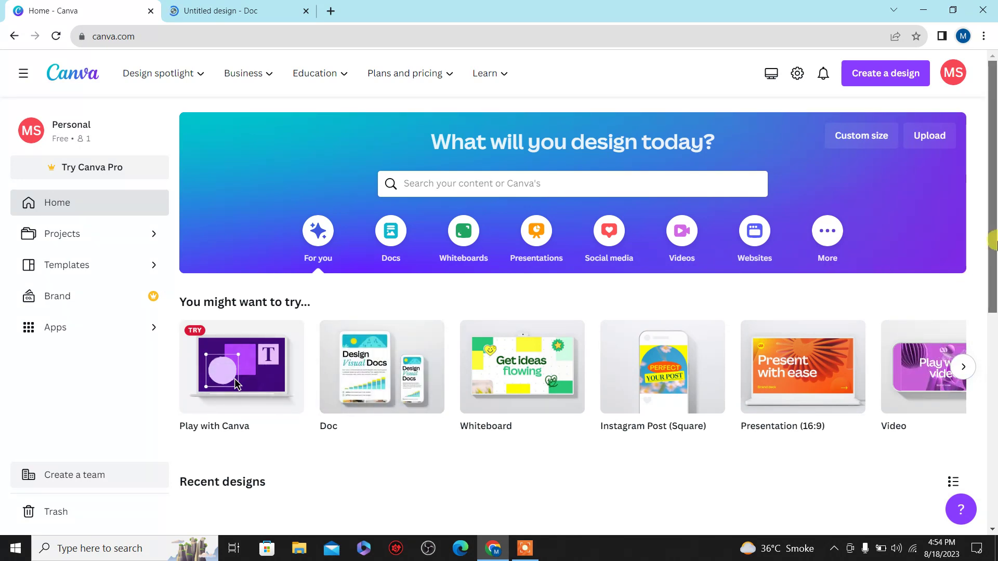
pyautogui.scroll(-5, 992, 244)
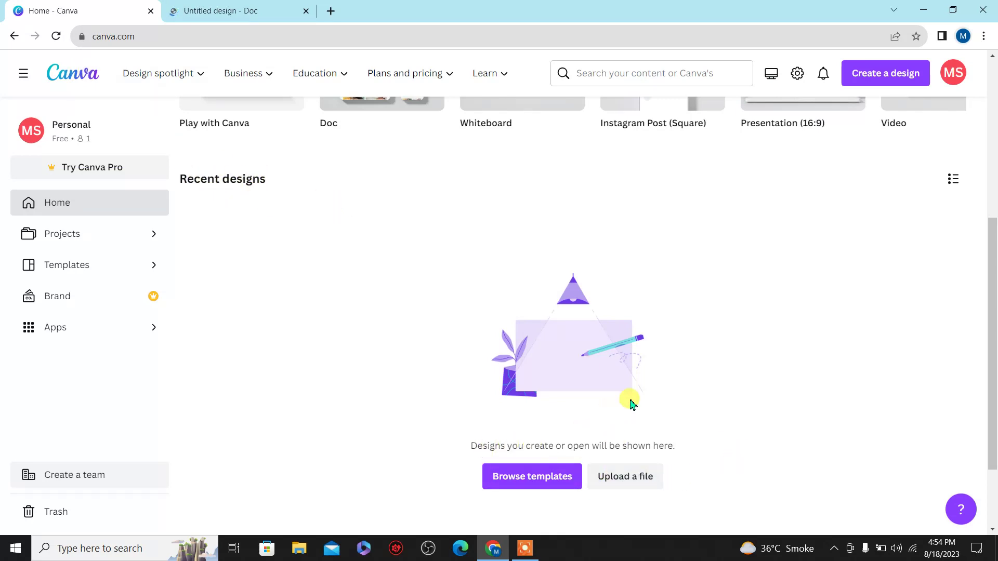
pyautogui.click(305, 11)
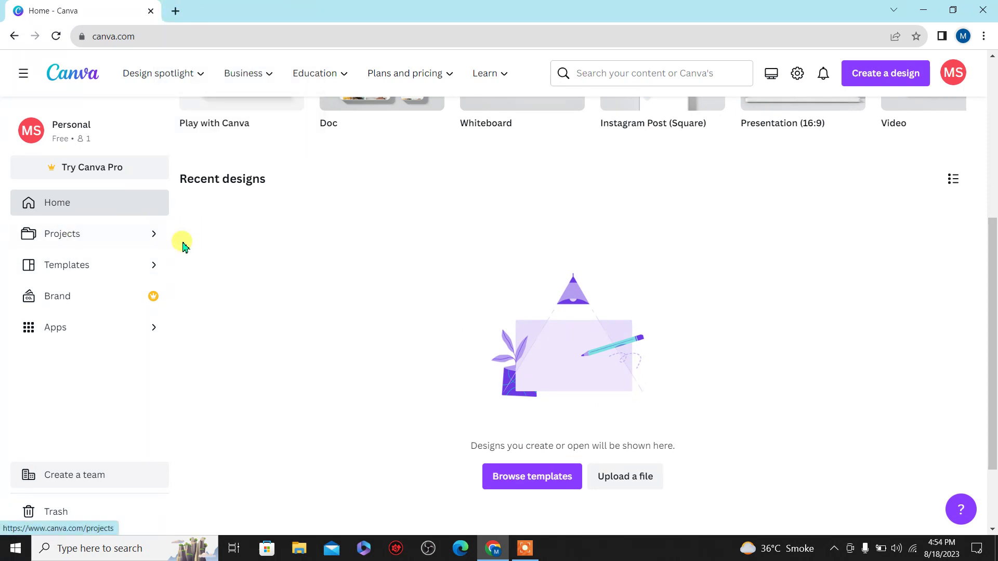
# - Look through the Templates page and its Business category, and return to the home page
pyautogui.click(147, 268)
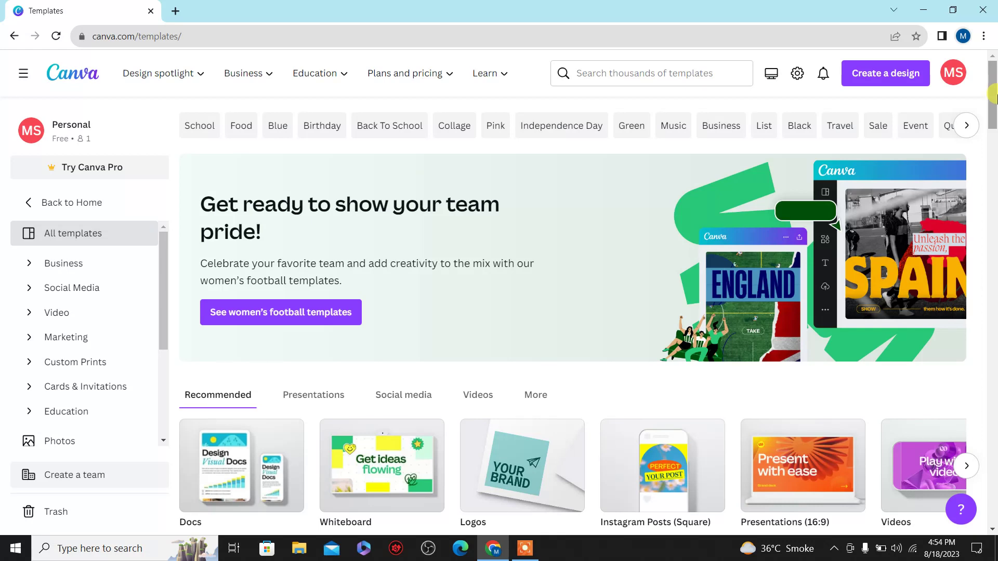
pyautogui.scroll(-5, 553, 231)
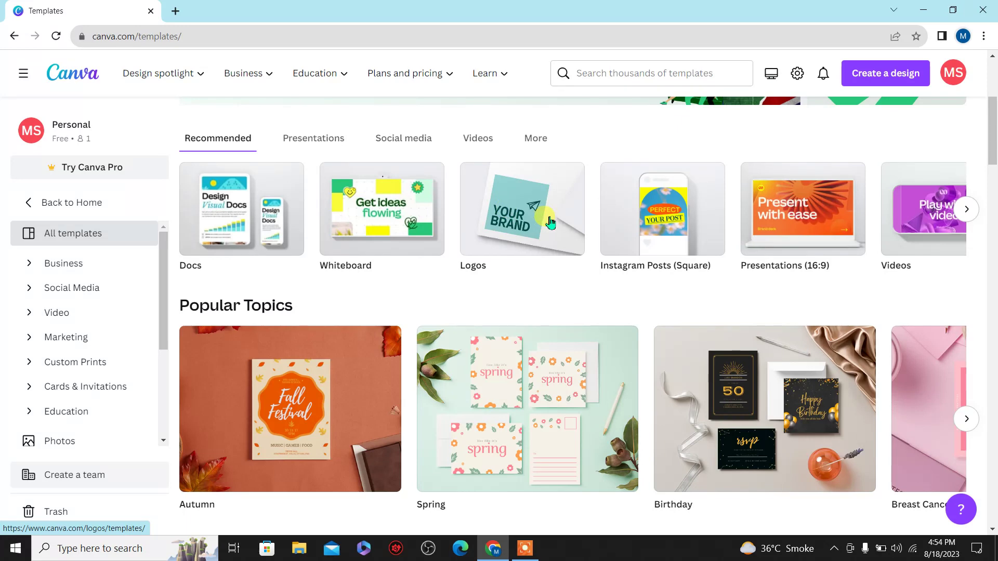
pyautogui.scroll(5, 550, 223)
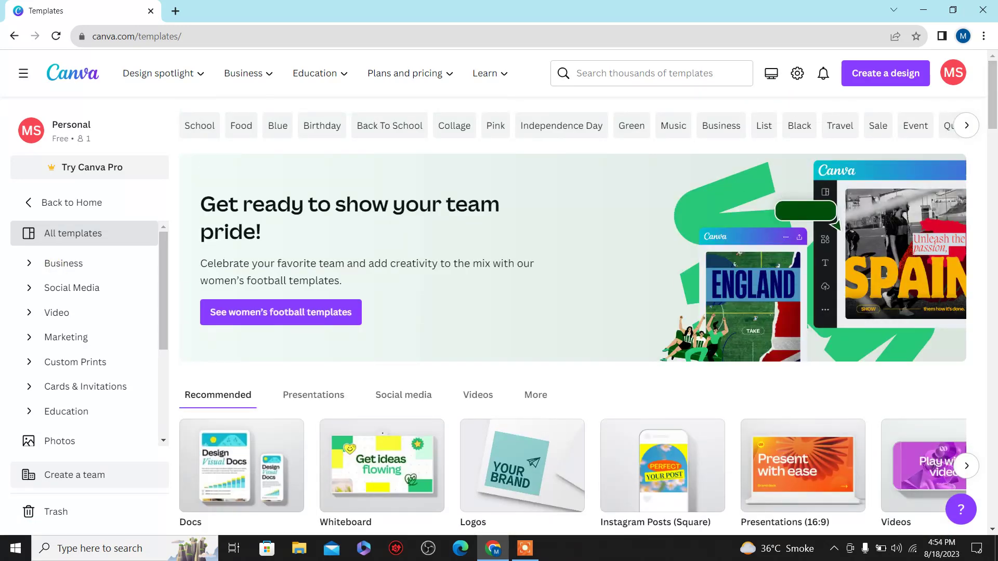
pyautogui.click(63, 269)
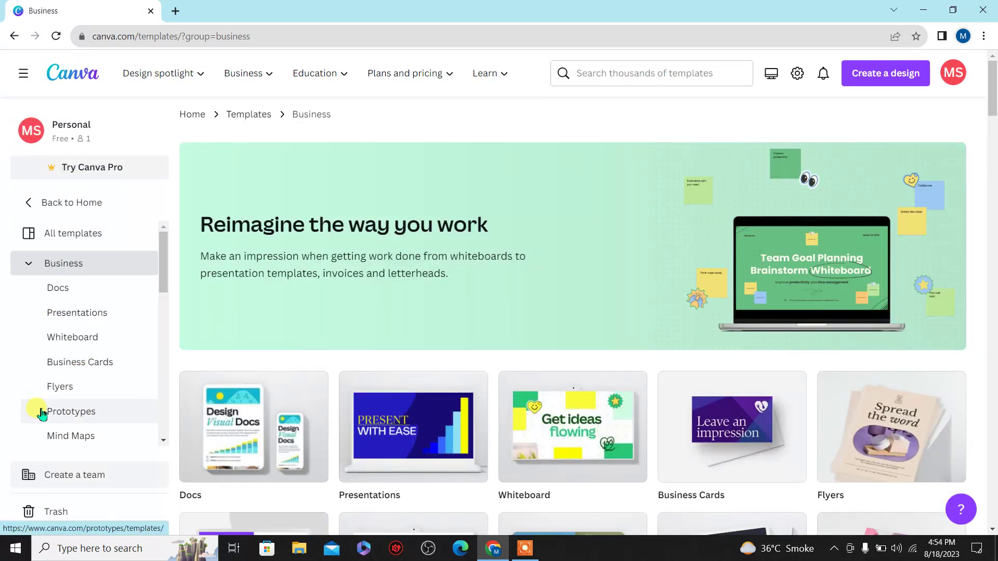
pyautogui.click(41, 209)
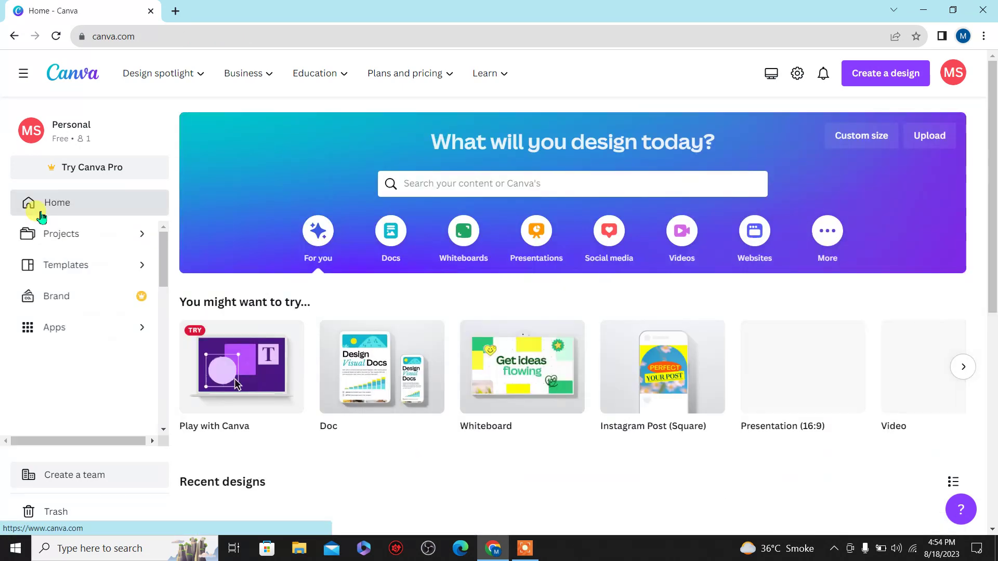
# - Examine the Brand Kit page down to its Fonts section and the Apps page, and return to the home page
pyautogui.click(81, 304)
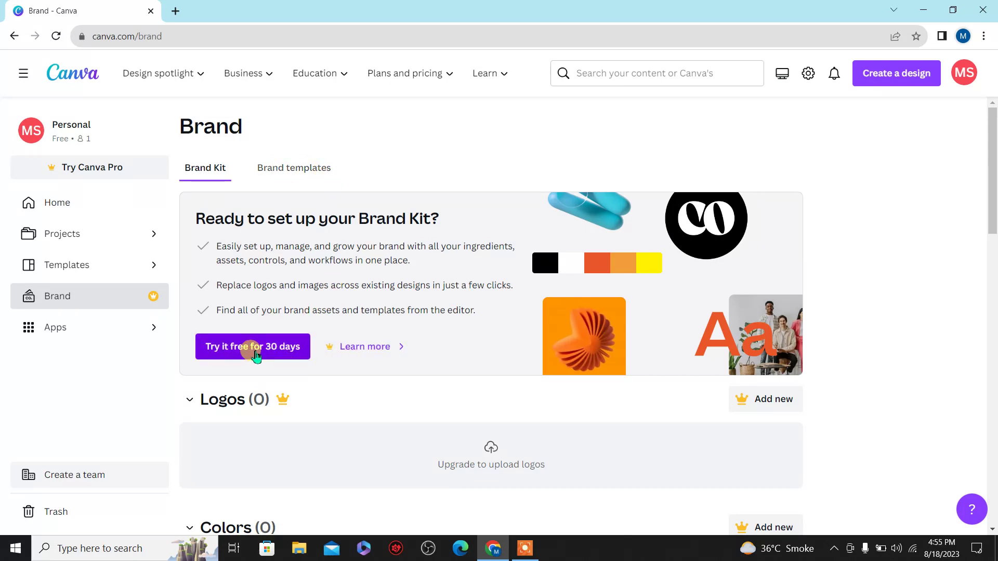
pyautogui.moveTo(993, 124); pyautogui.dragTo(989, 283)
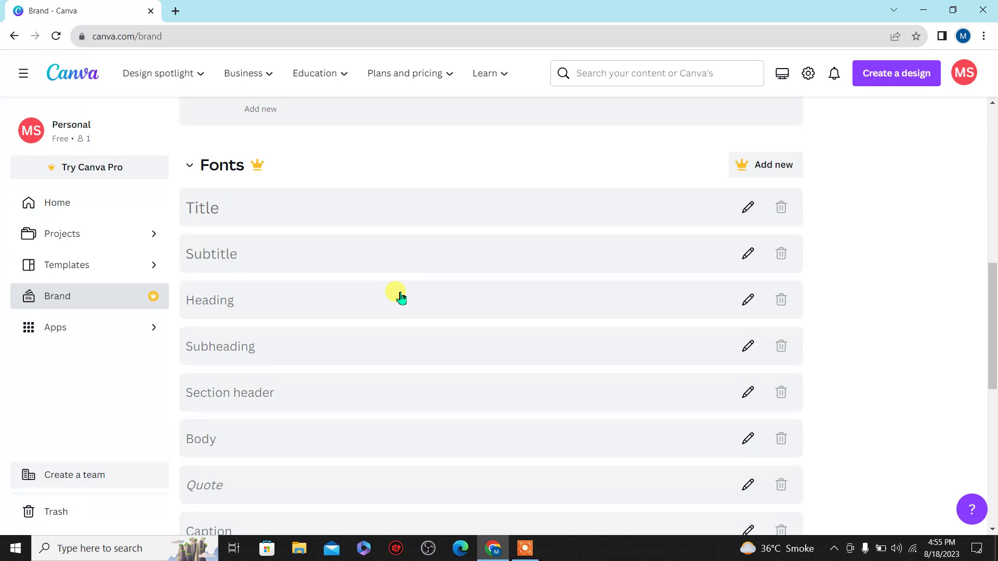
pyautogui.moveTo(990, 309); pyautogui.dragTo(972, 74)
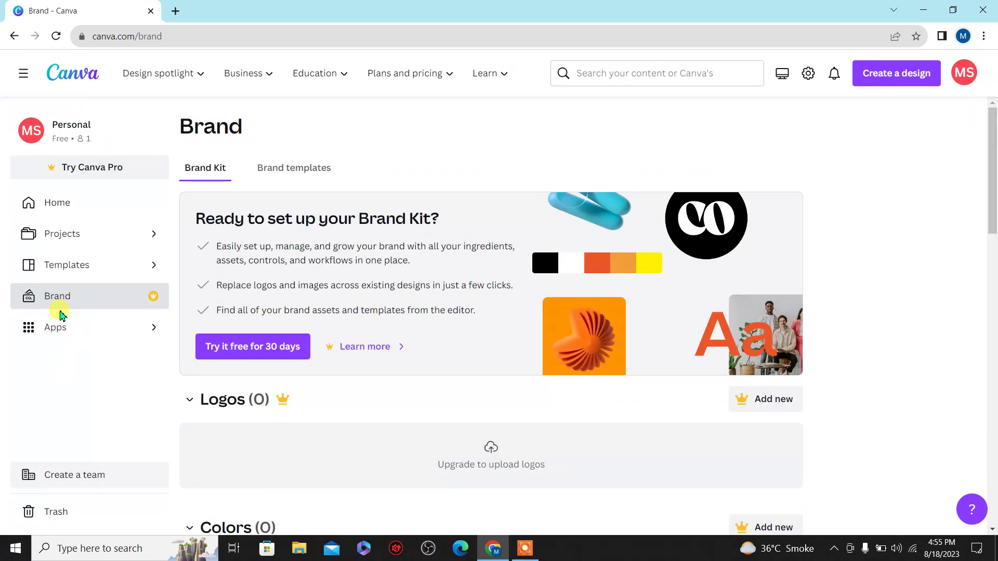
pyautogui.click(63, 337)
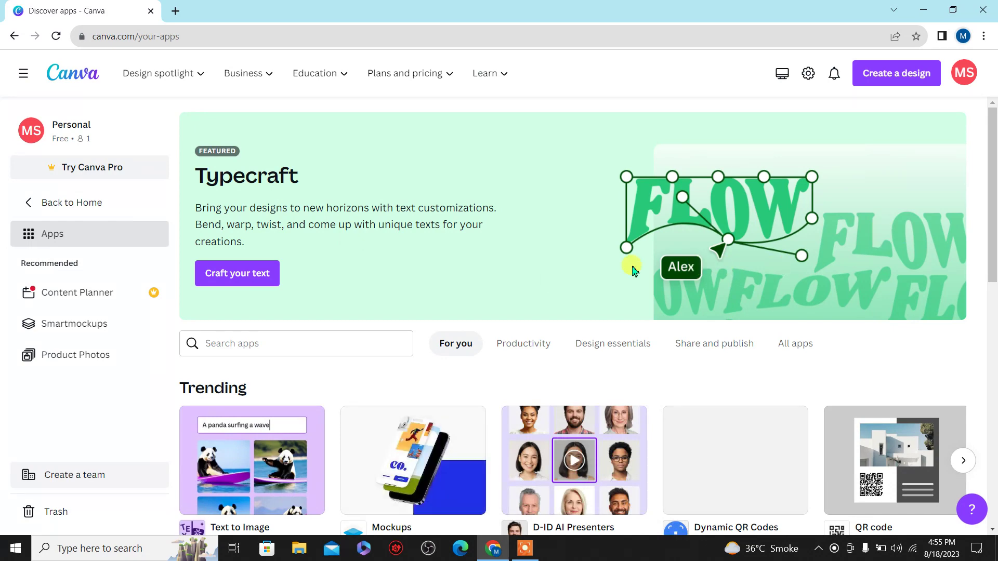
pyautogui.click(34, 200)
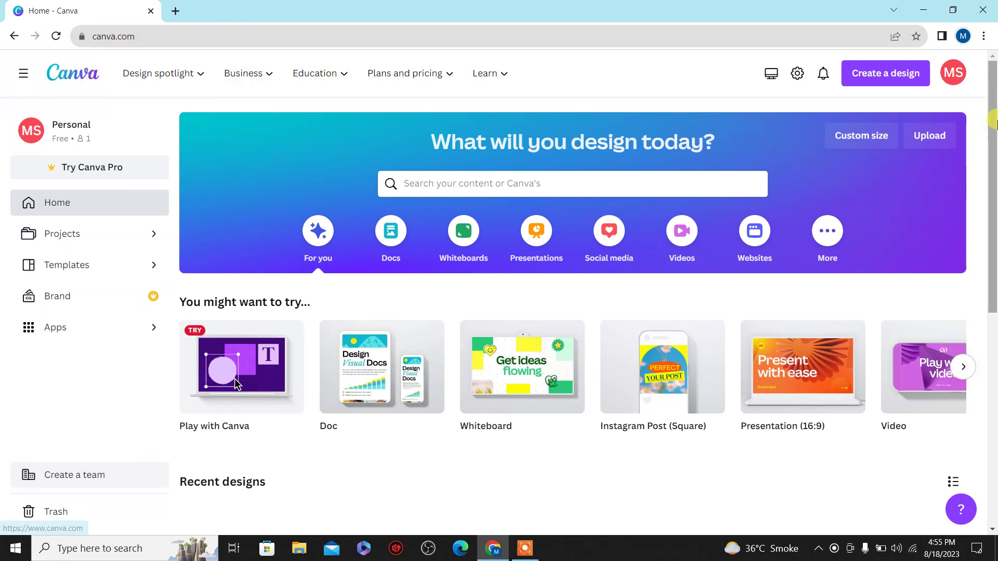
# - Look through the suggested design types for a new design, from Doc down to Flyer (A4 21 × 29.7 cm)
pyautogui.click(895, 74)
pyautogui.press('Down')
pyautogui.press('Down')
pyautogui.press('Down')
pyautogui.press('Down')
pyautogui.press('Down')
pyautogui.press('Down')
pyautogui.press('Down')
pyautogui.press('Down')
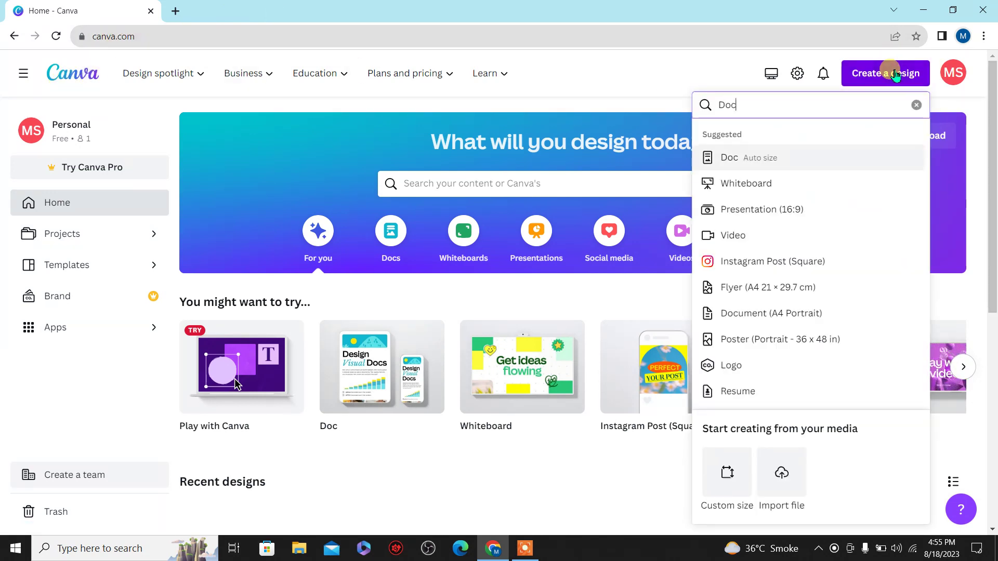
pyautogui.press('Down')
pyautogui.press('Down')
pyautogui.press('Down')
pyautogui.press('Down')
pyautogui.press('Down')
pyautogui.press('Down')
pyautogui.press('Down')
pyautogui.press('Down')
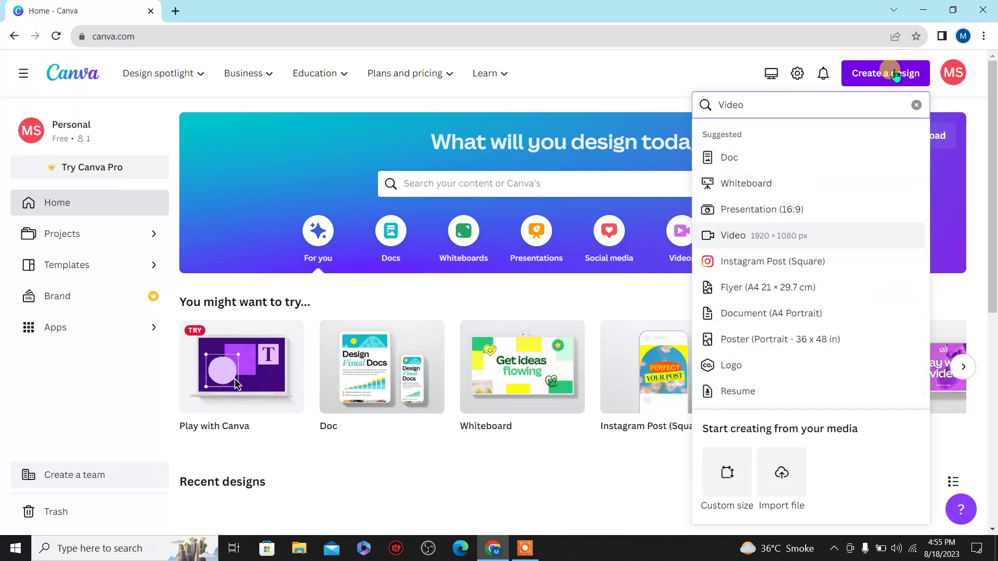
pyautogui.press('Down')
pyautogui.press('Down')
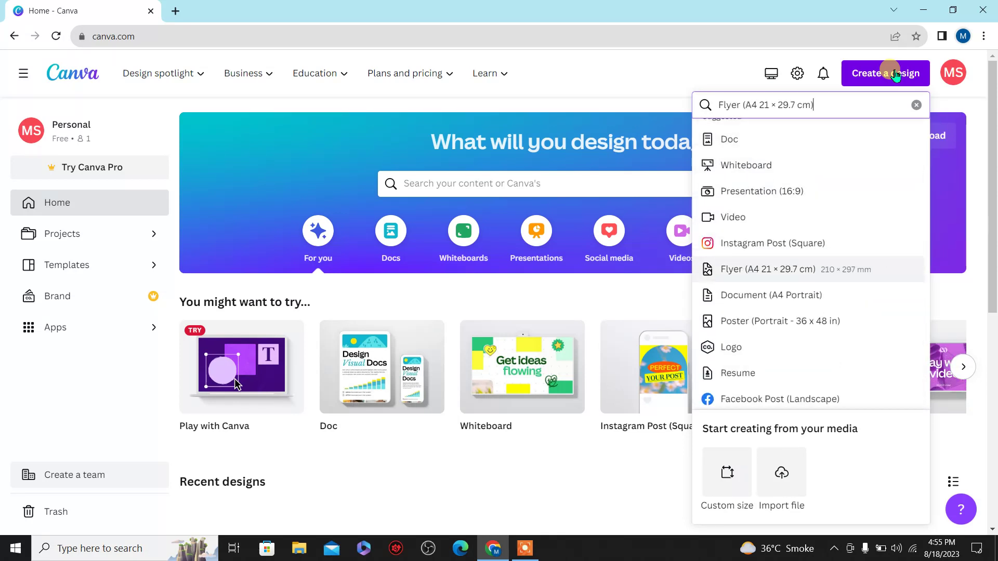
# - Create a new custom-size design 10 in wide and 40 in high
pyautogui.click(726, 486)
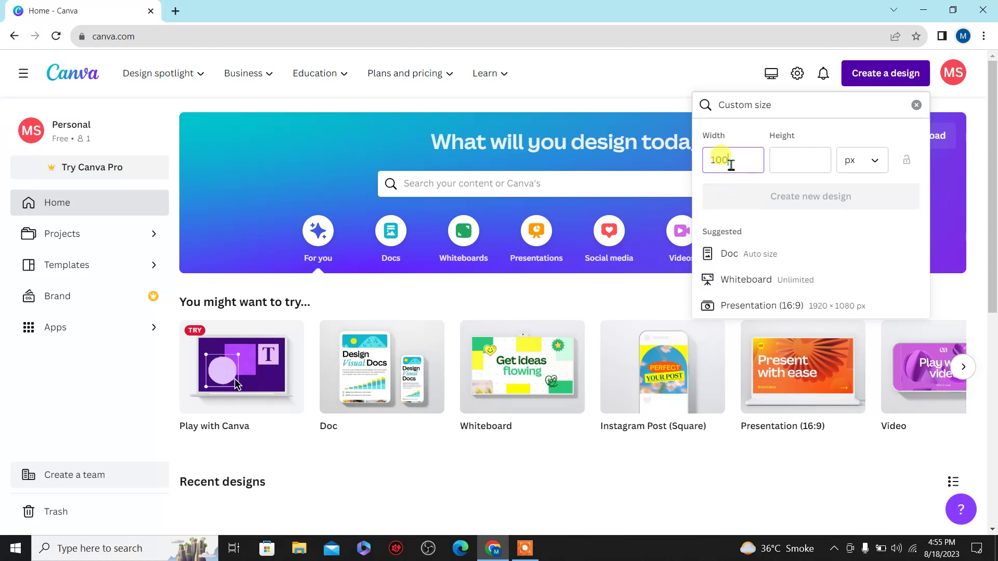
pyautogui.press('BackSpace')
pyautogui.press('BackSpace')
pyautogui.press('BackSpace')
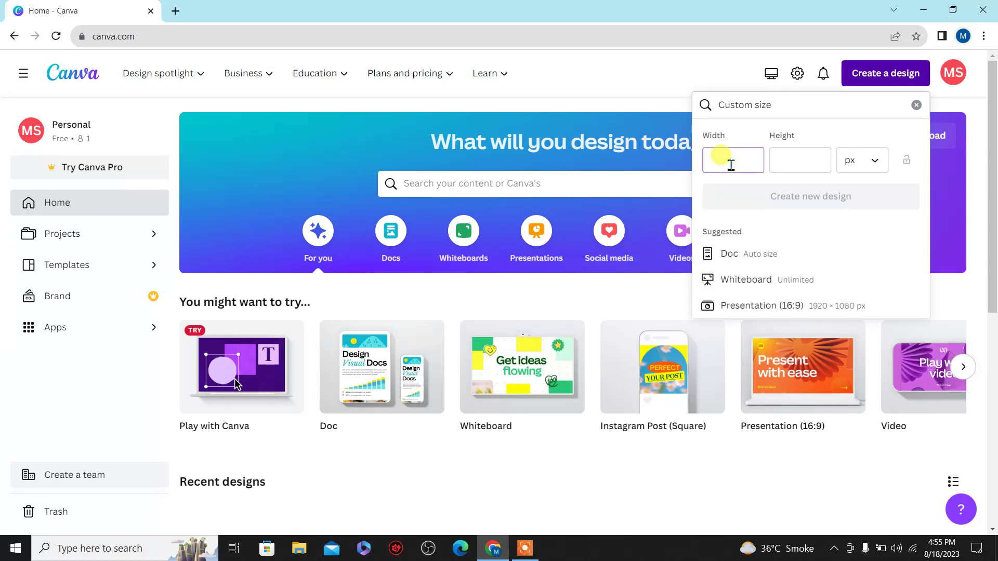
pyautogui.click(860, 160)
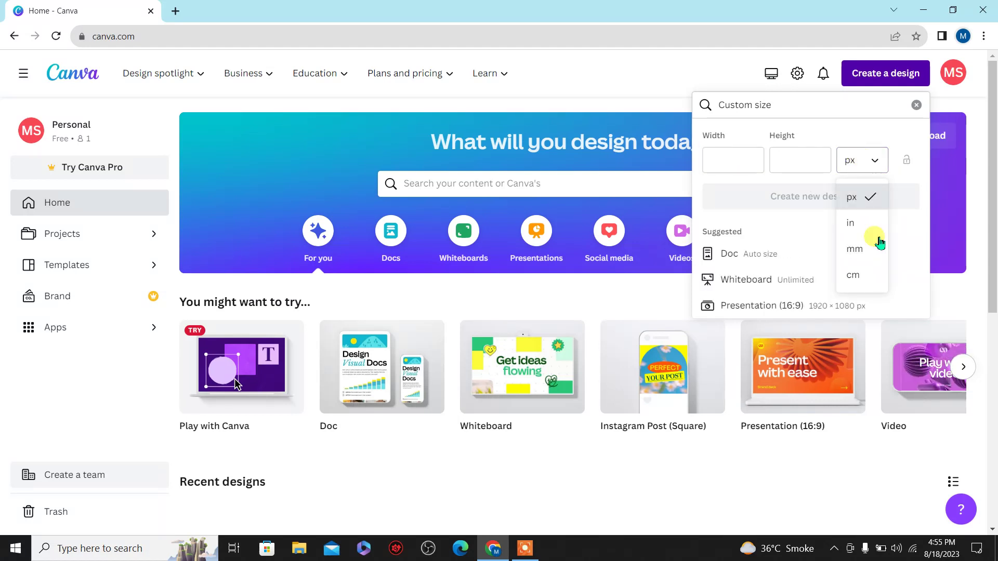
pyautogui.click(851, 223)
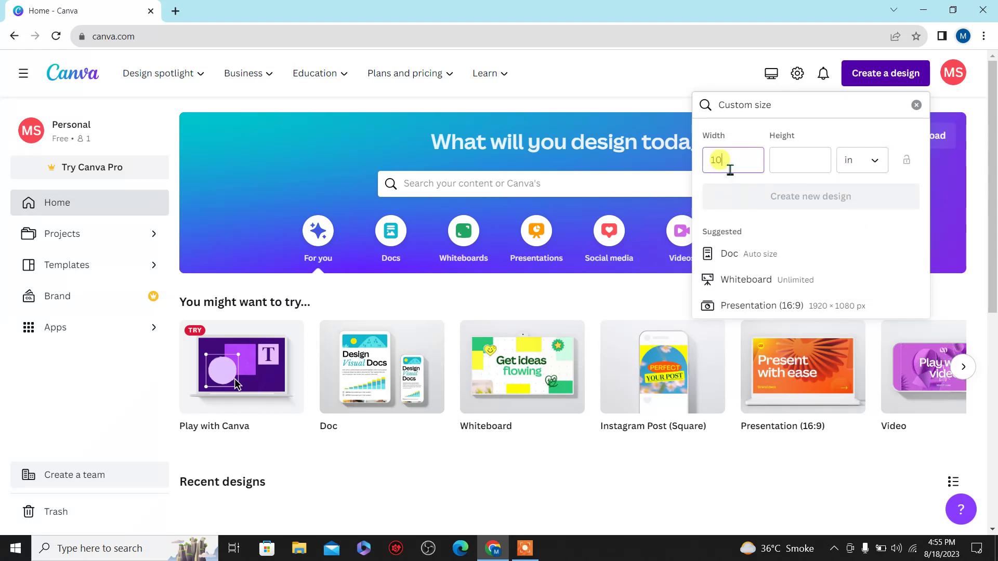
pyautogui.click(730, 170)
pyautogui.write('10')
pyautogui.click(810, 159)
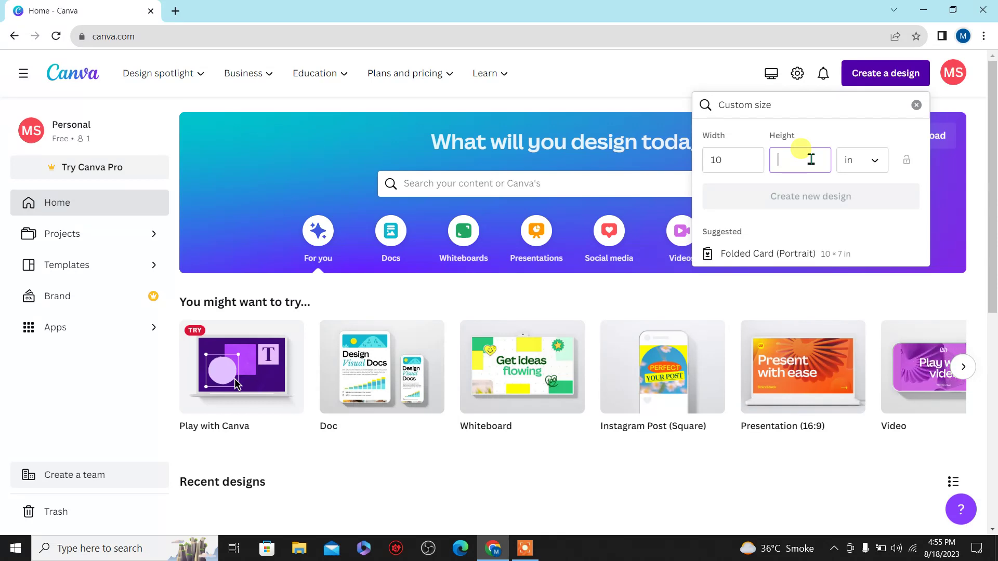
pyautogui.write('40')
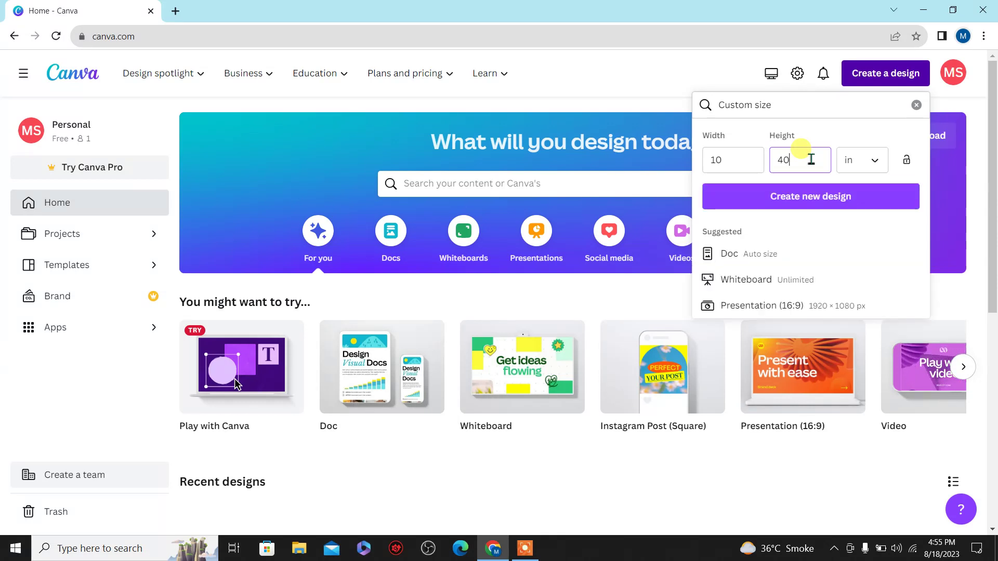
pyautogui.click(807, 196)
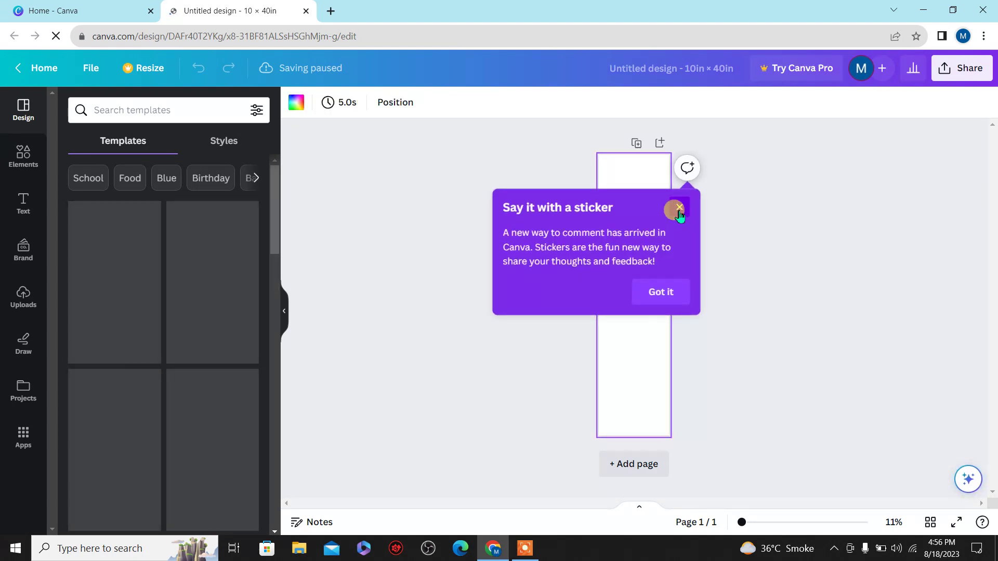
# - Dismiss the sticker tip, look over the suggested templates, and close the custom-size design's tab
pyautogui.click(679, 208)
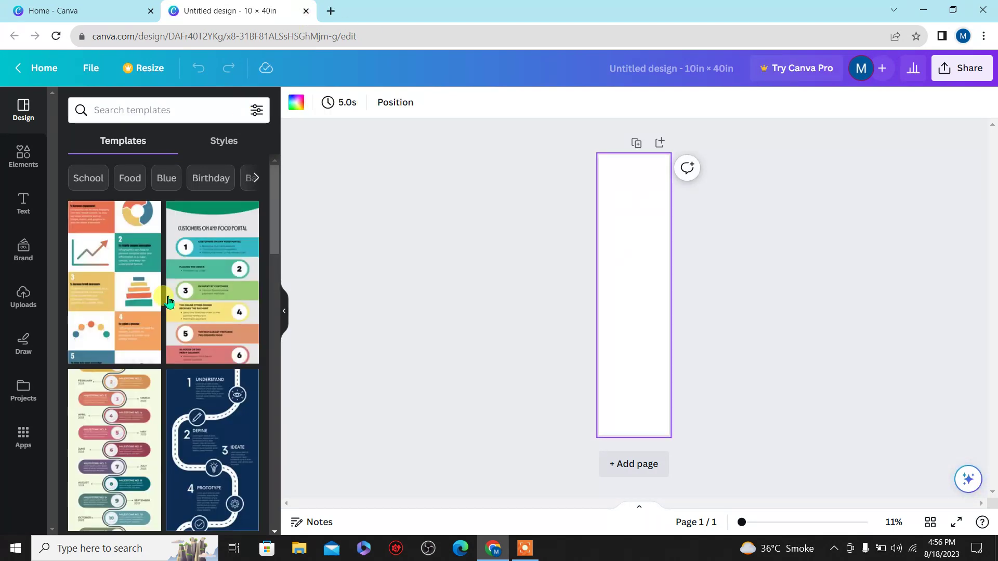
pyautogui.moveTo(279, 185); pyautogui.dragTo(314, 166)
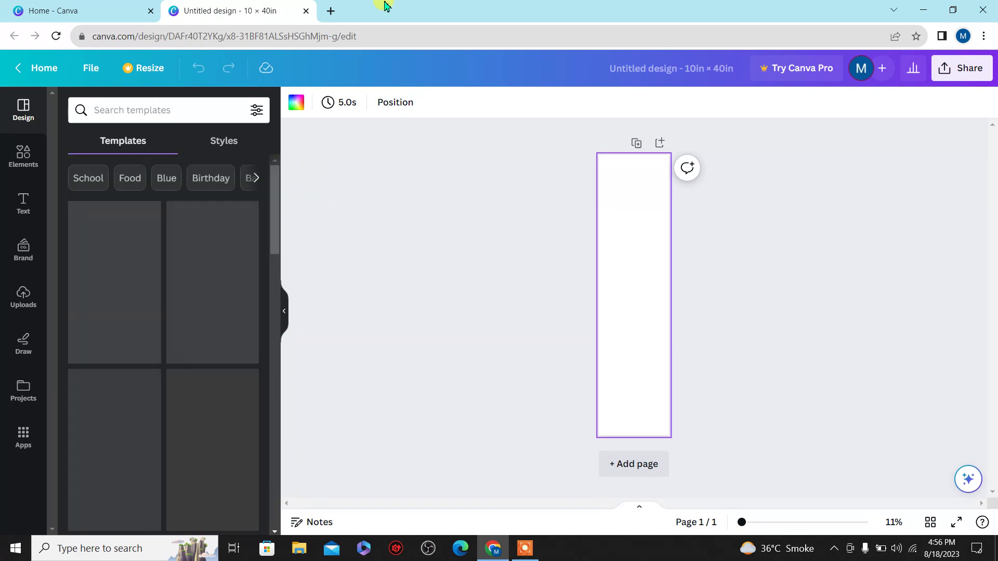
pyautogui.click(305, 10)
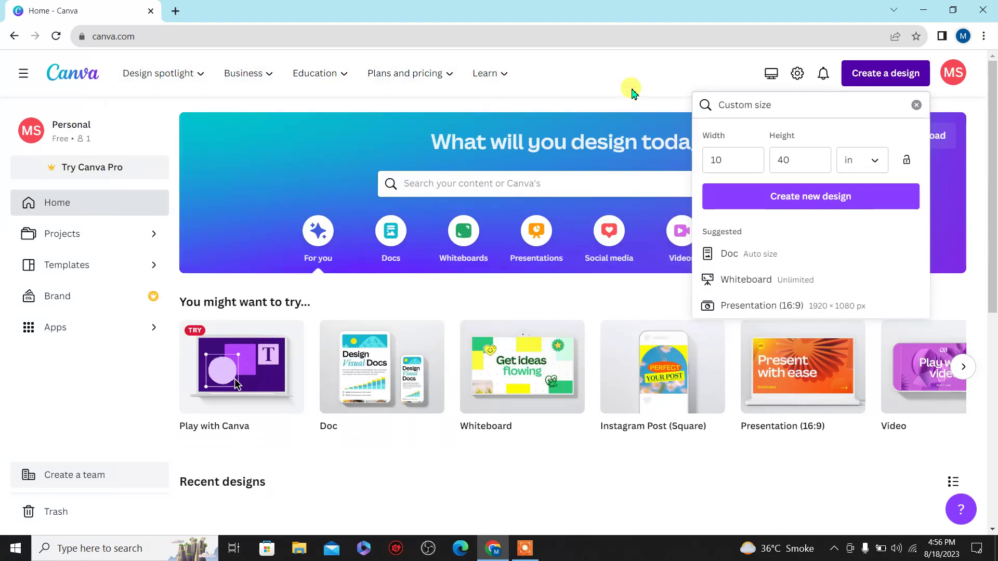
# - View the account settings page and return to the home page
pyautogui.click(797, 73)
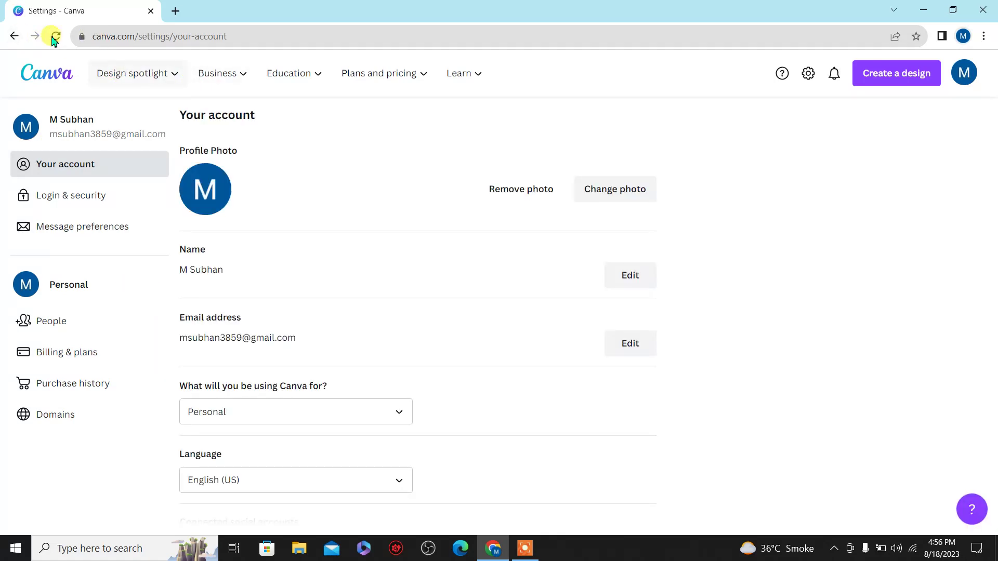
pyautogui.click(14, 38)
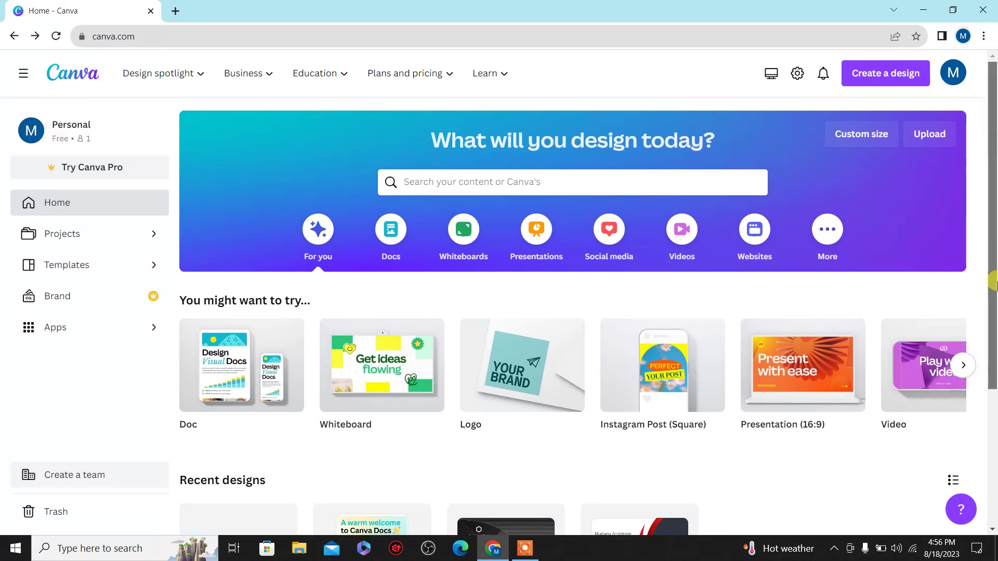
pyautogui.moveTo(993, 151)
pyautogui.mouseDown()
pyautogui.moveTo(994, 274)
pyautogui.moveTo(993, 151)
pyautogui.mouseUp()
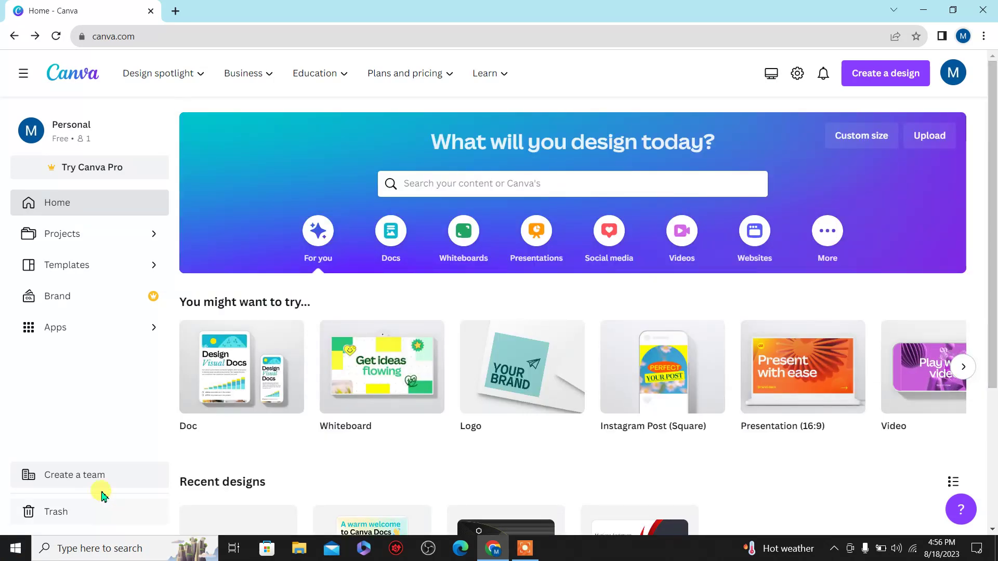
# - Examine the team creation form, including its team name and member invitation fields, and close it without creating a team
pyautogui.click(93, 475)
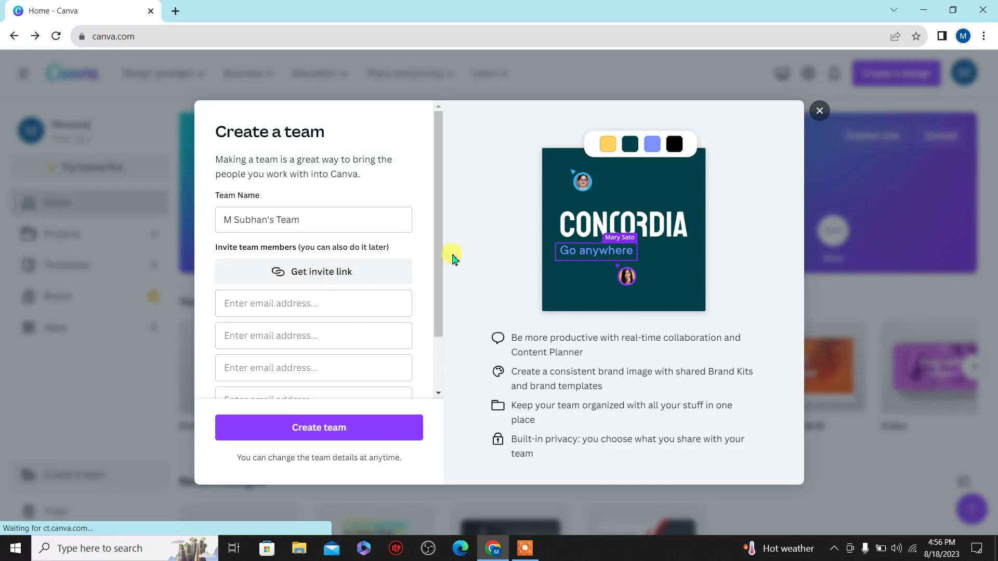
pyautogui.tripleClick(285, 220)
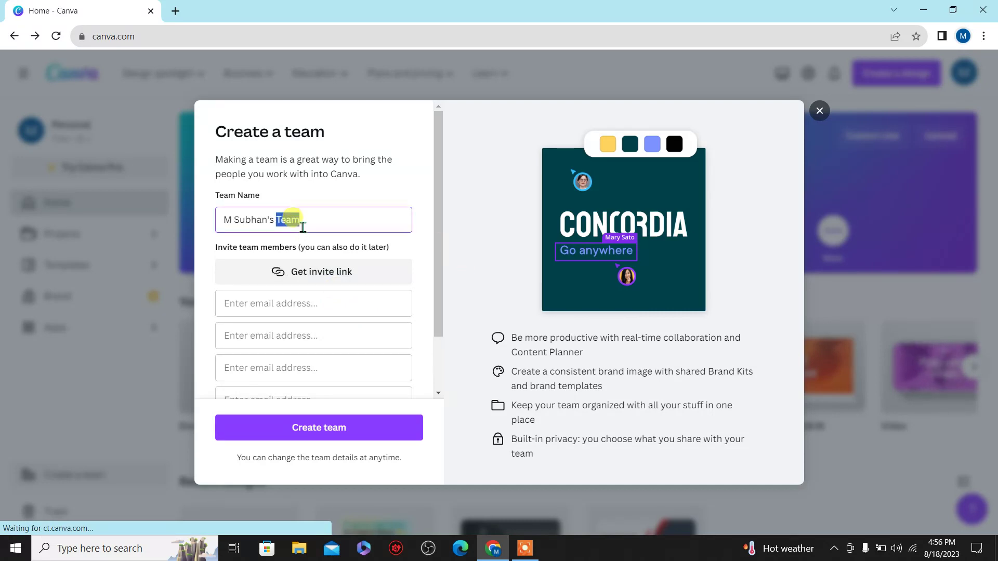
pyautogui.click(337, 228)
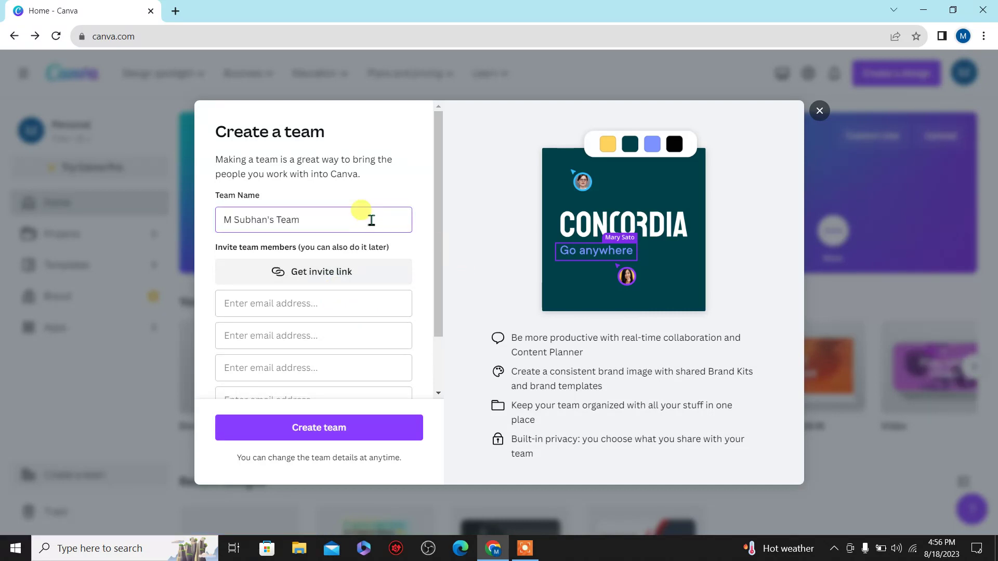
pyautogui.scroll(-2, 442, 367)
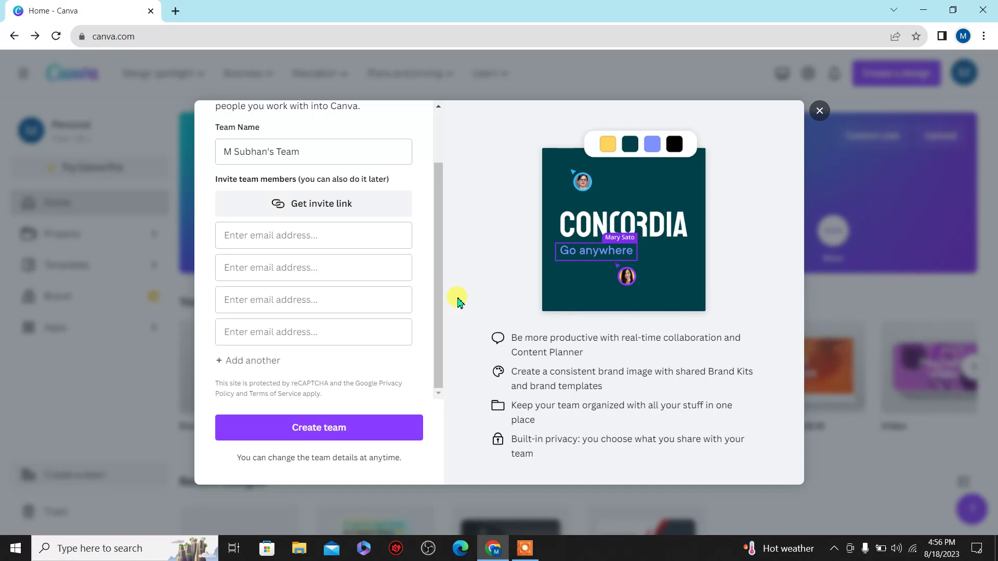
pyautogui.click(819, 110)
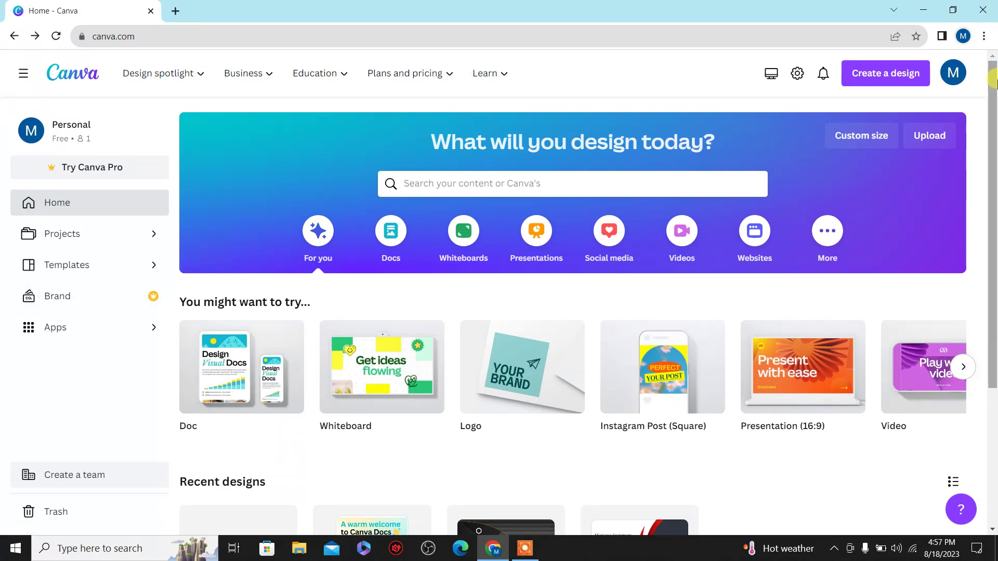
pyautogui.moveTo(992, 112); pyautogui.dragTo(993, 48)
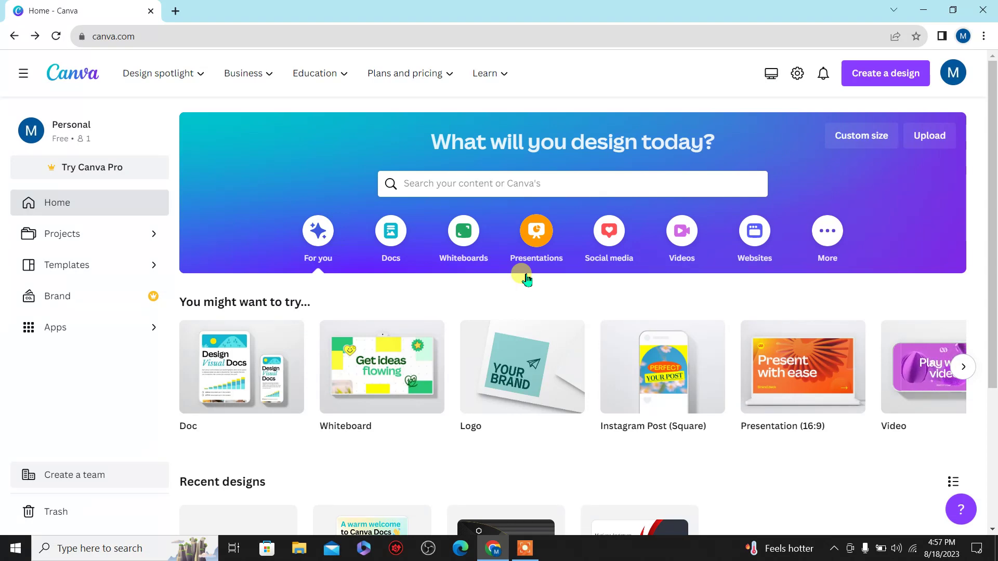
# - Search the web for "canva sign up" in a new tab and open the help article "Creating and logging in to your Canva account"
pyautogui.click(173, 10)
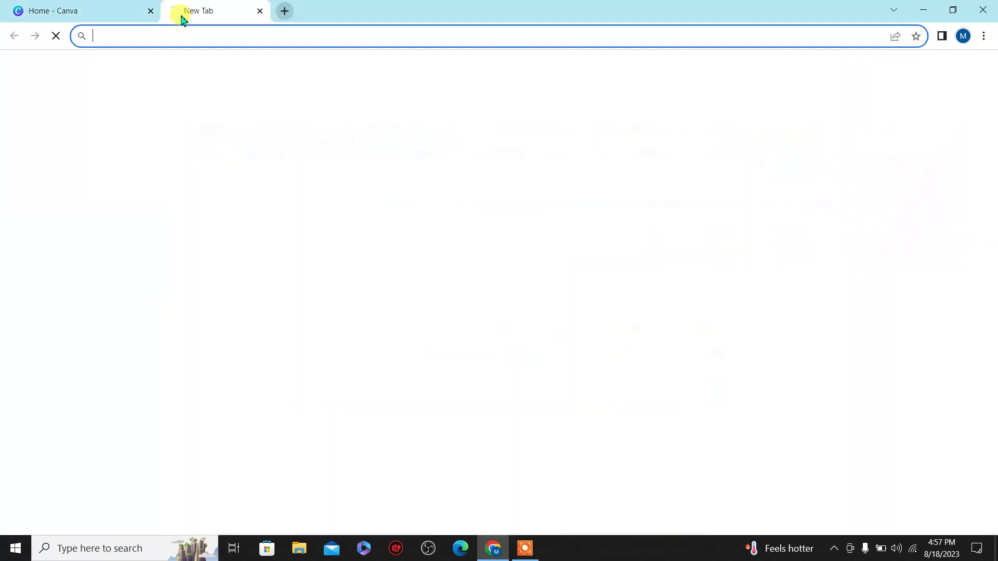
pyautogui.click(203, 40)
pyautogui.write('CANVA.com')
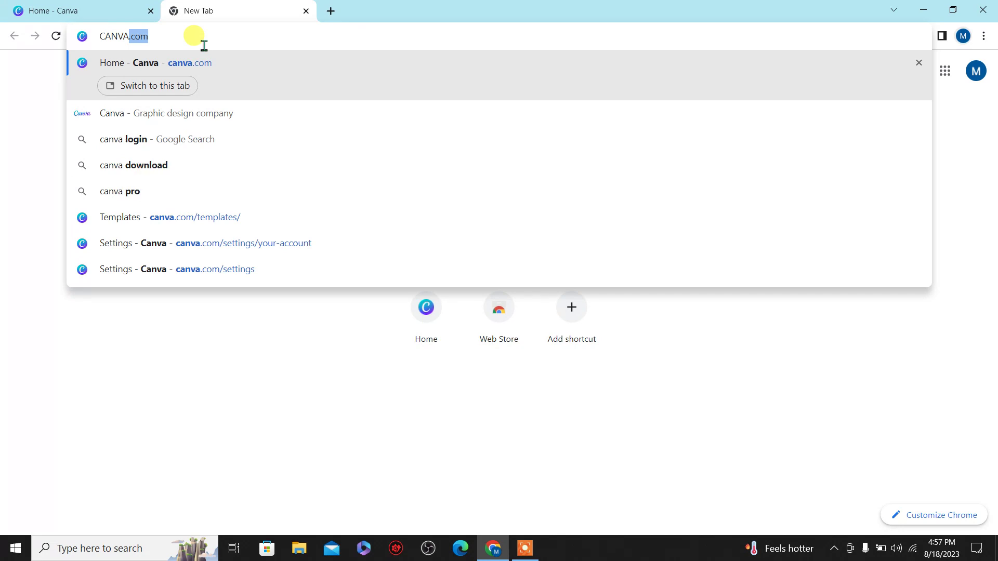
pyautogui.press('Down')
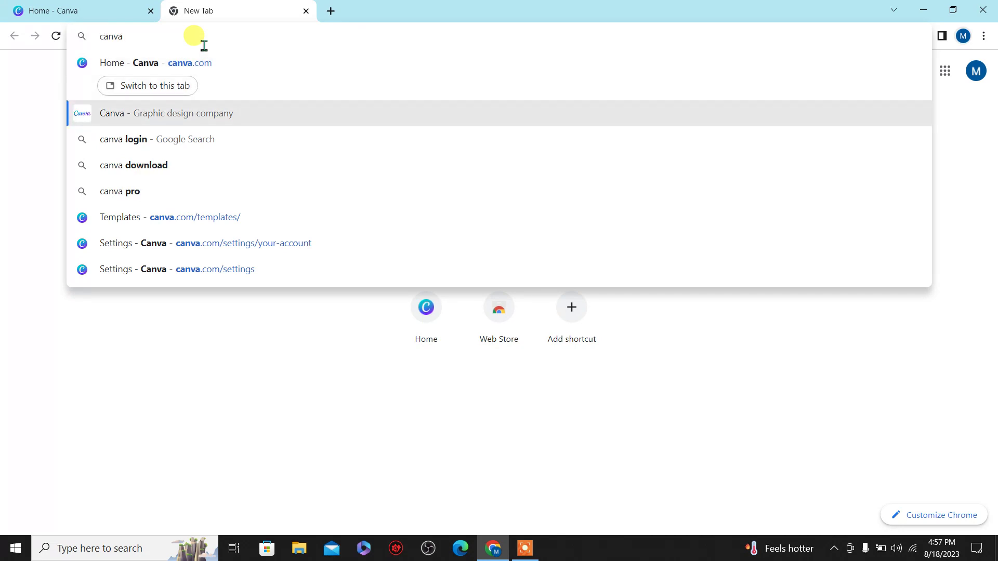
pyautogui.write('sin')
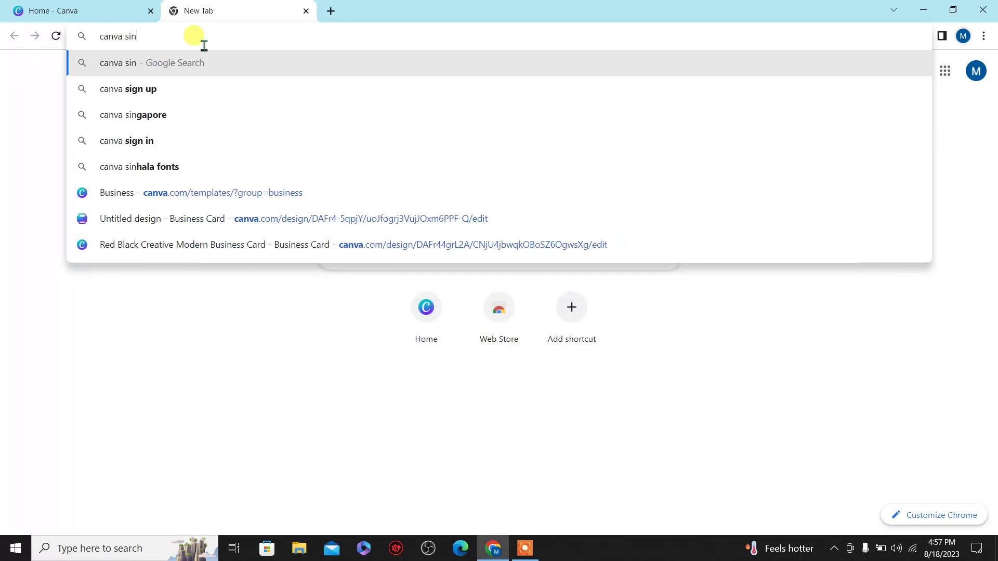
pyautogui.press('Down')
pyautogui.press('Return')
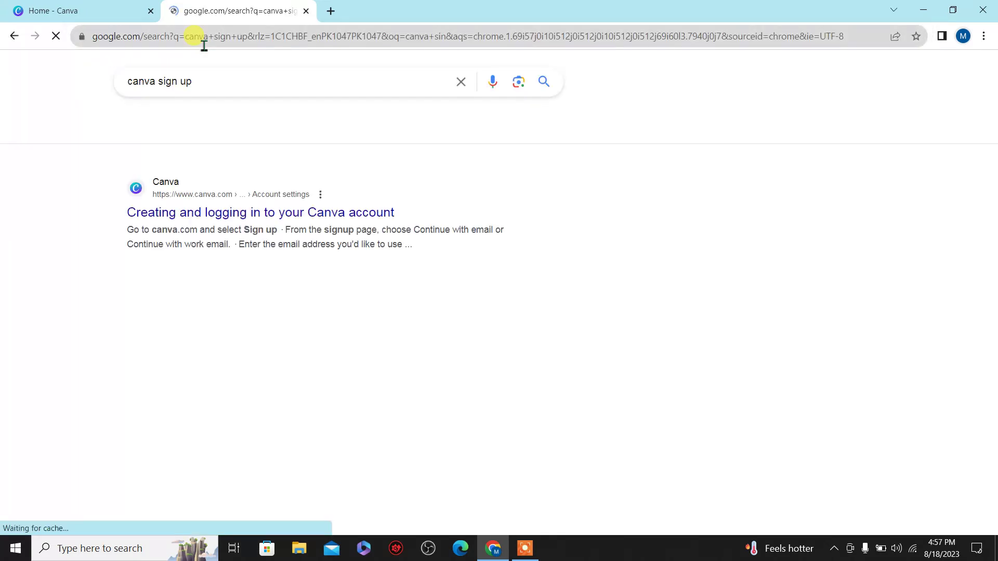
pyautogui.click(280, 214)
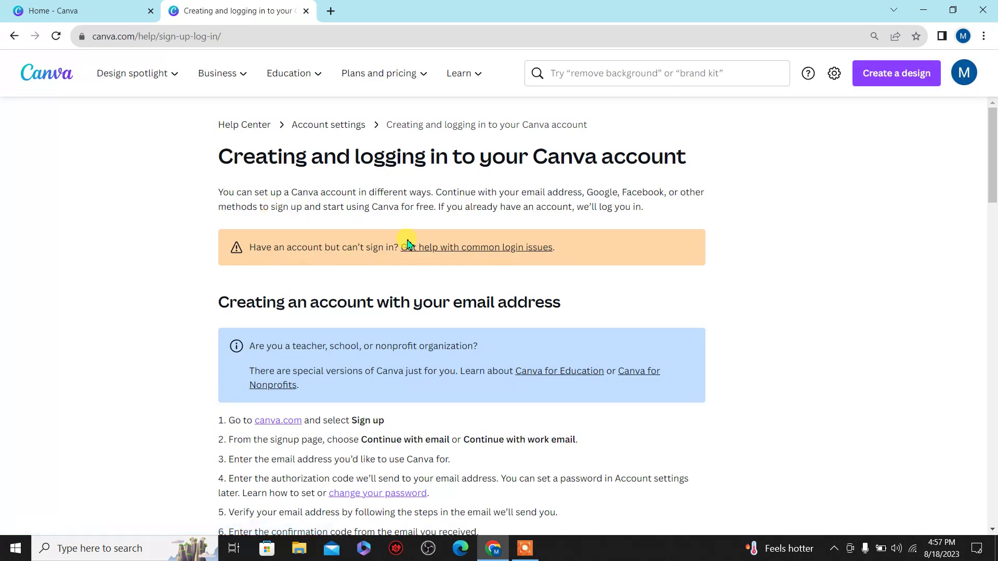
# - Read the help article down to the Facebook, Google and Apple sign-up methods, close its tab, and minimize the browser
pyautogui.tripleClick(282, 250)
pyautogui.click(310, 250)
pyautogui.moveTo(992, 153); pyautogui.dragTo(990, 246)
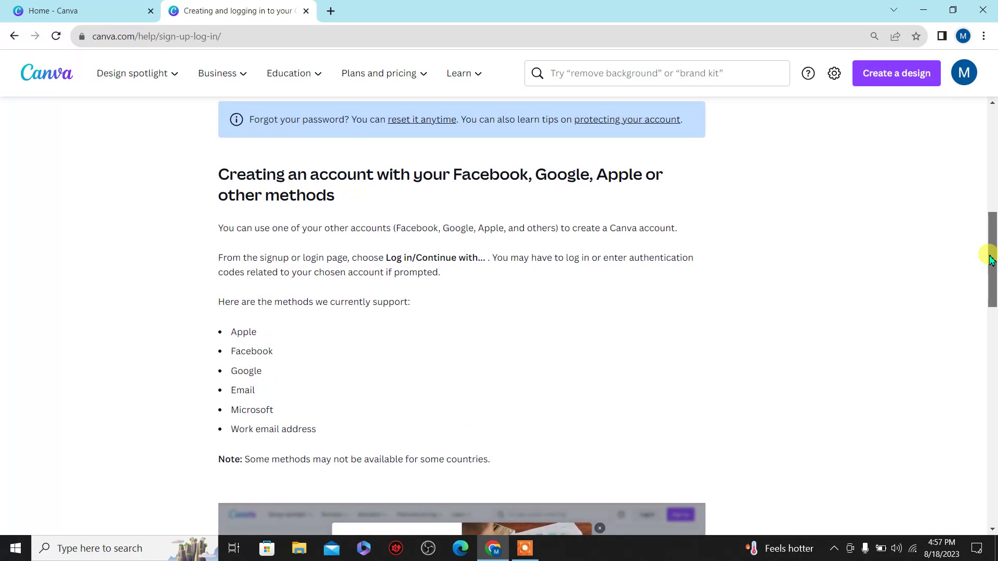
pyautogui.click(136, 10)
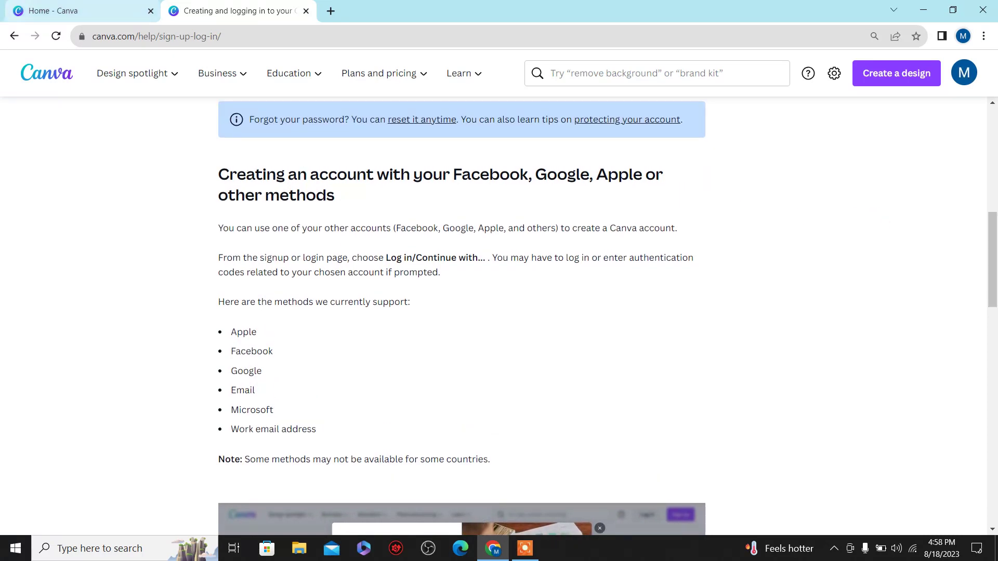
pyautogui.click(305, 11)
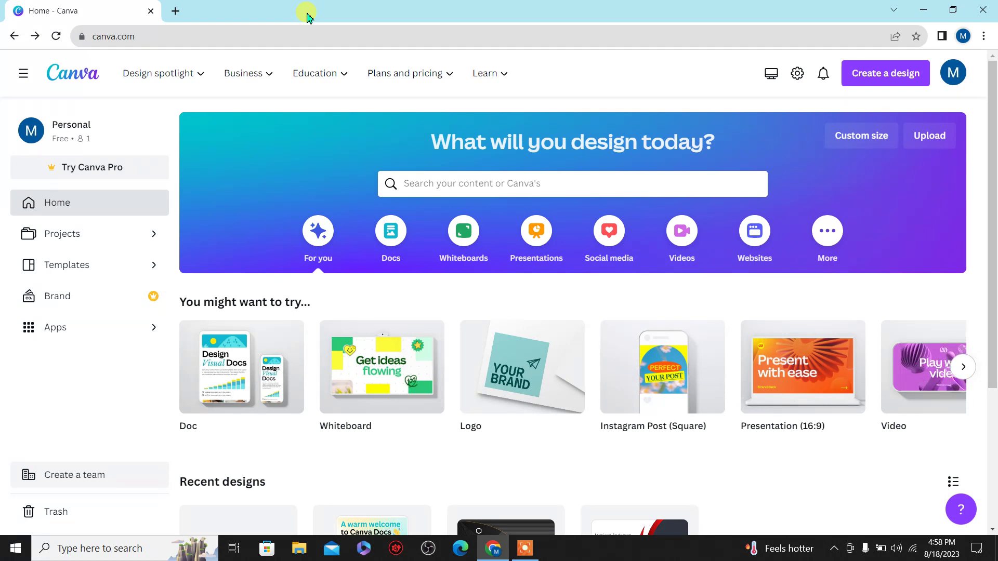
pyautogui.click(920, 8)
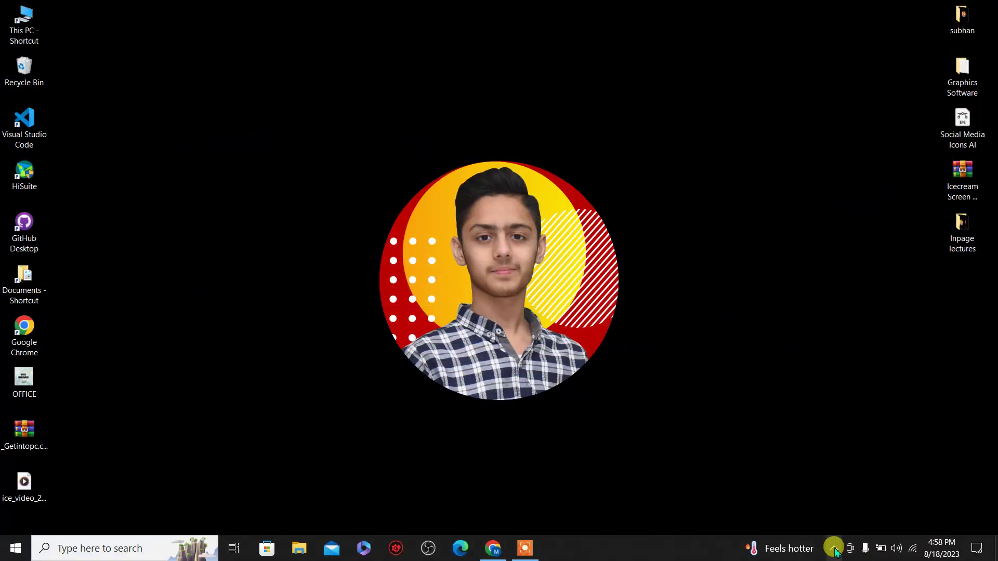